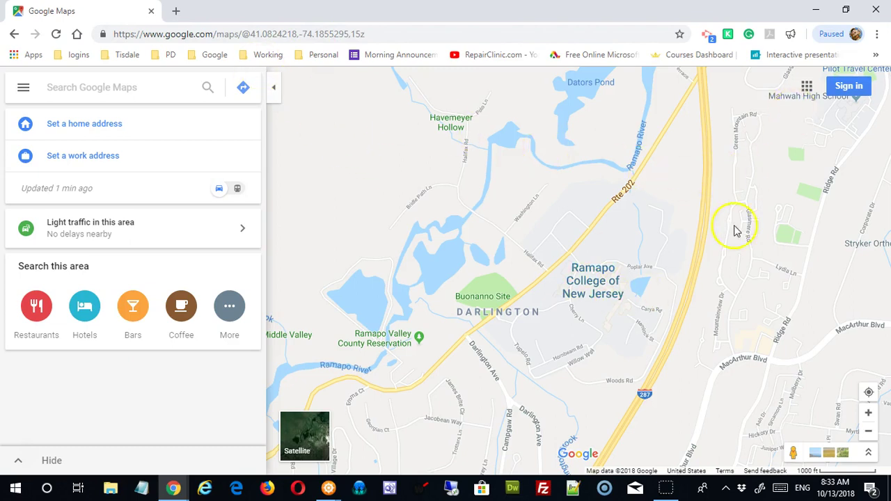
- Glance at the Google apps grid, close it, then open the Maps side menu
left_click(806, 87)
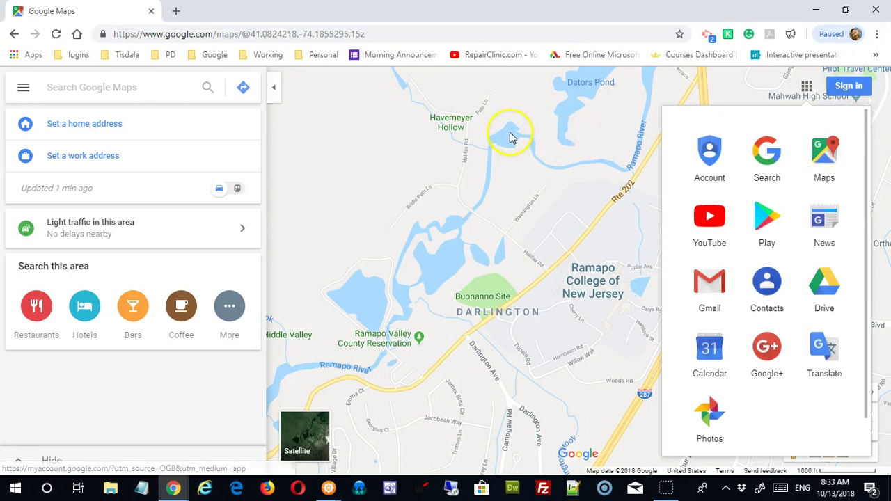
left_click(463, 33)
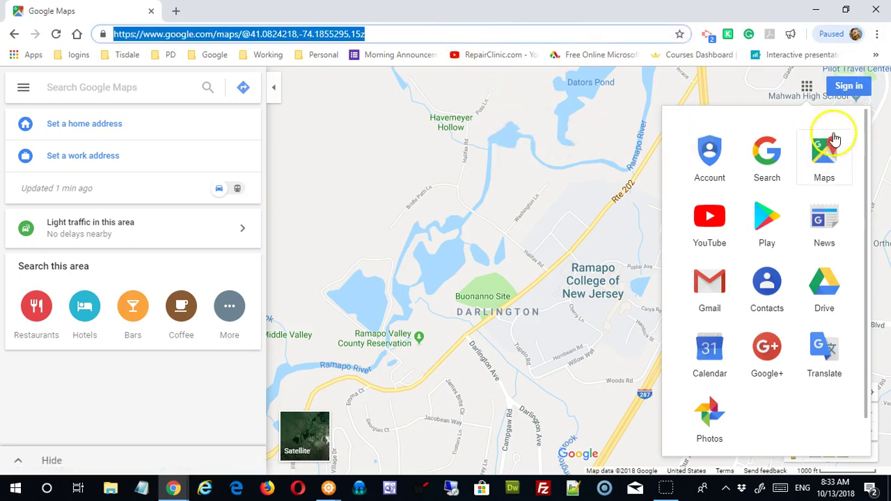
left_click(807, 96)
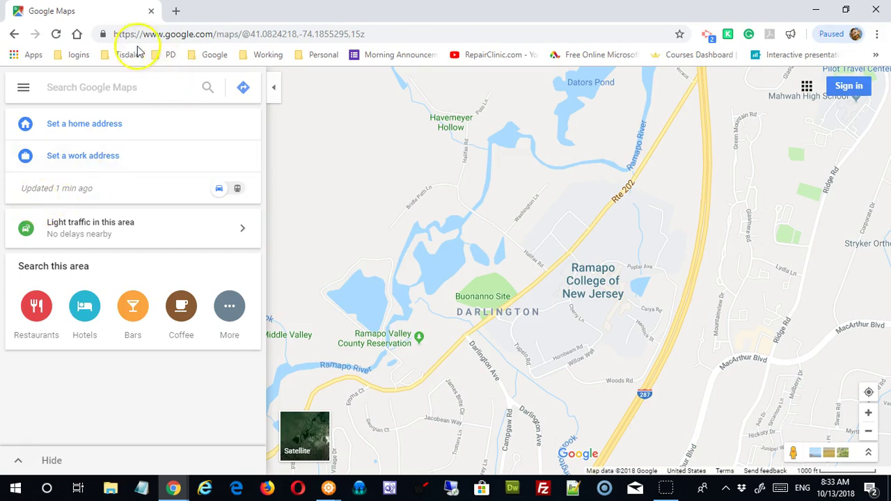
left_click(23, 87)
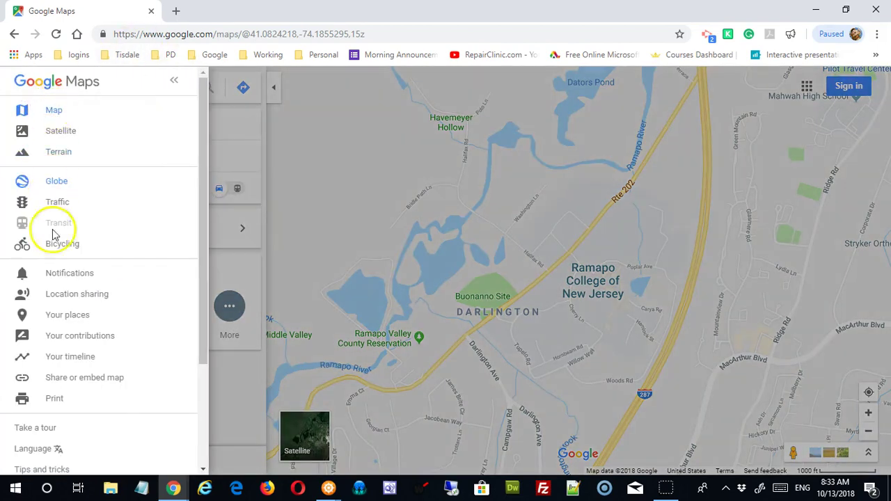
- Collapse the side menu to reveal the Ramapo College map beside the search panel
left_click(170, 83)
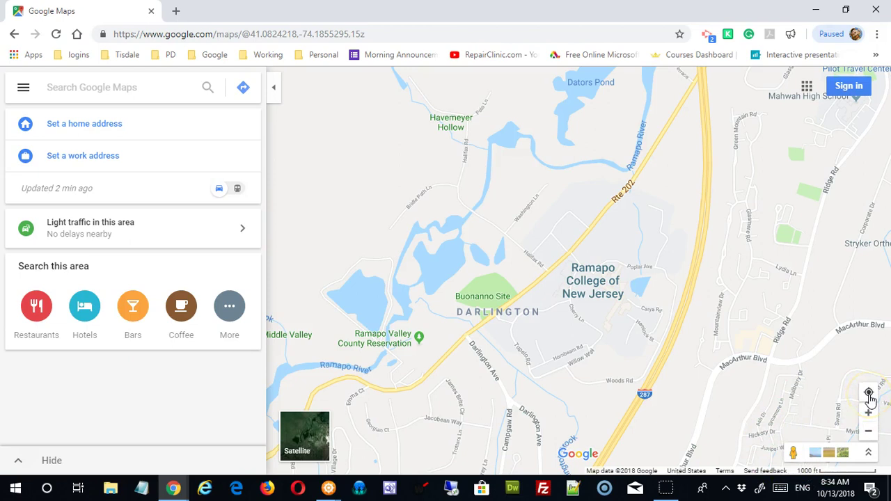
- Zoom in and recentre on Ramapo College, then expand the Explore imagery strip
mouse_move(870, 396)
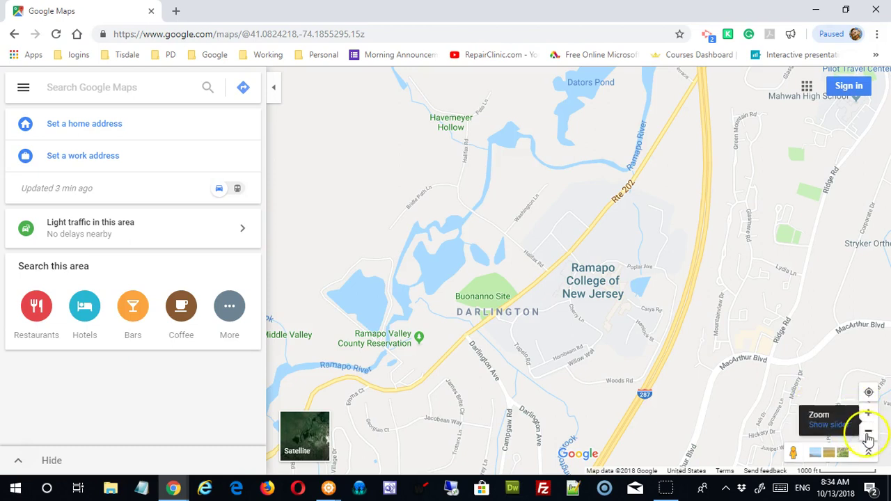
scroll(579, 292, "up", 2)
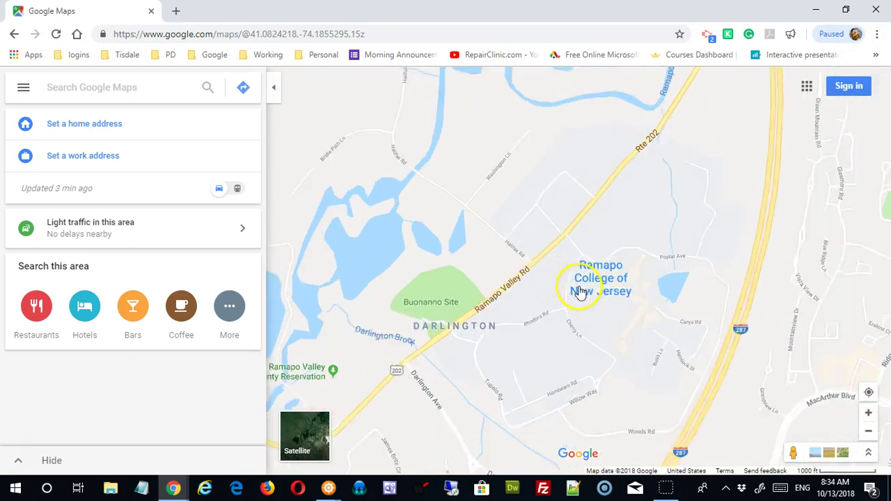
scroll(582, 293, "down", 4)
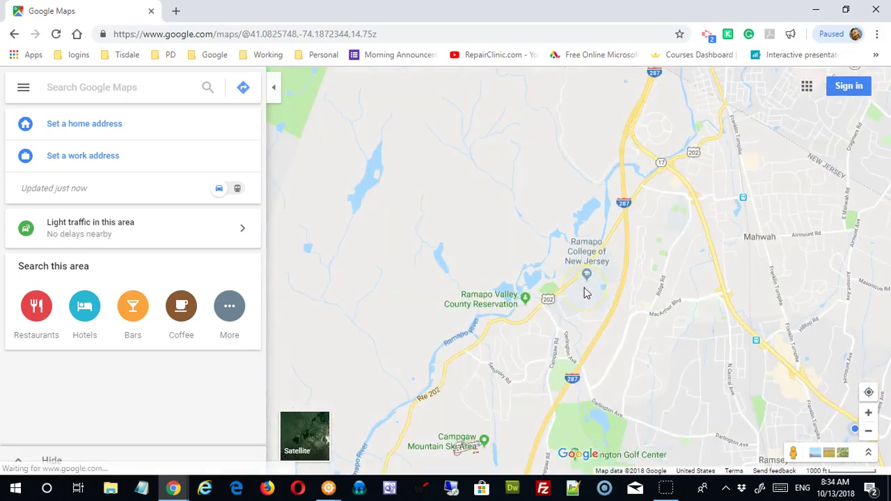
scroll(584, 287, "up", 2)
scroll(584, 288, "down", 4)
left_click(595, 300)
scroll(609, 304, "down", 2)
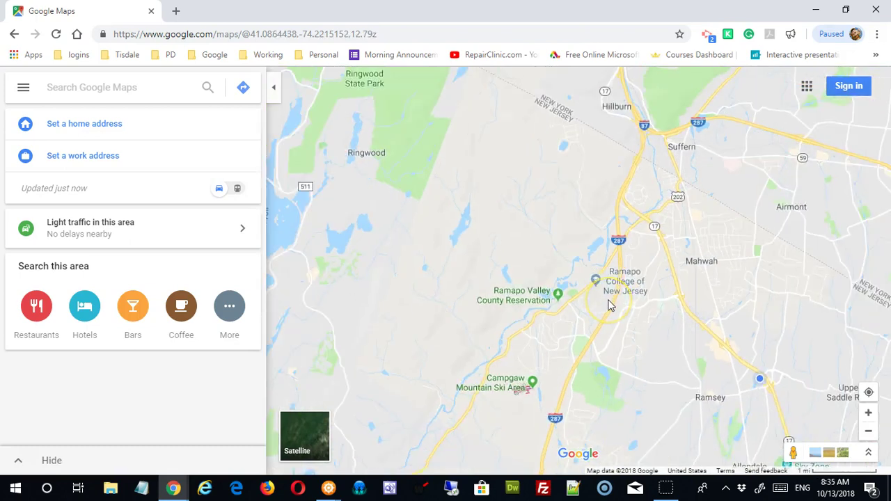
left_click(728, 362)
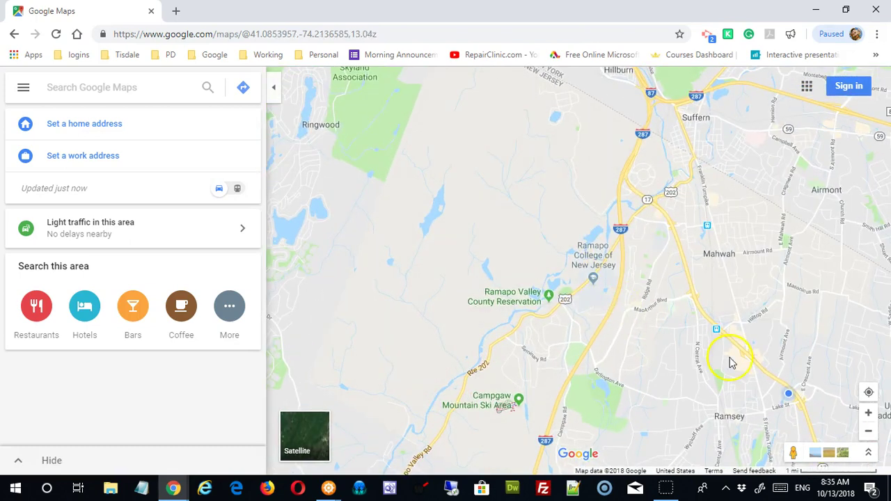
left_click(868, 412)
left_click(869, 413)
left_click(869, 413)
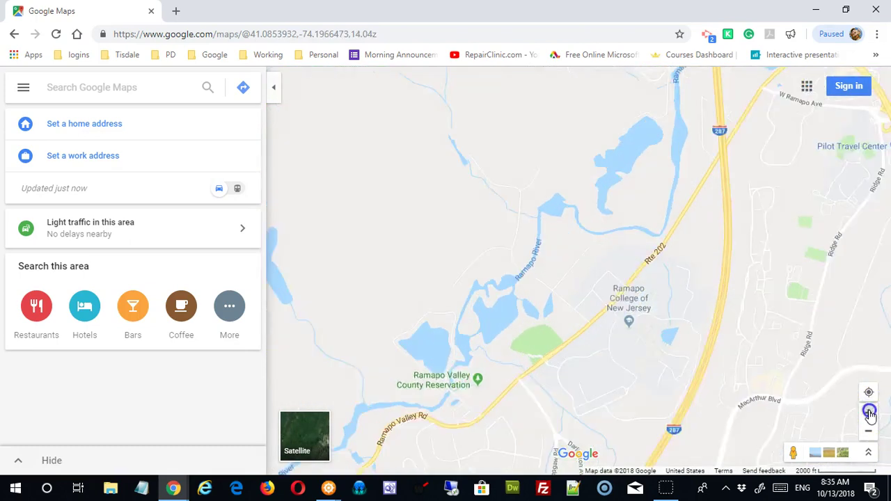
left_click(683, 250)
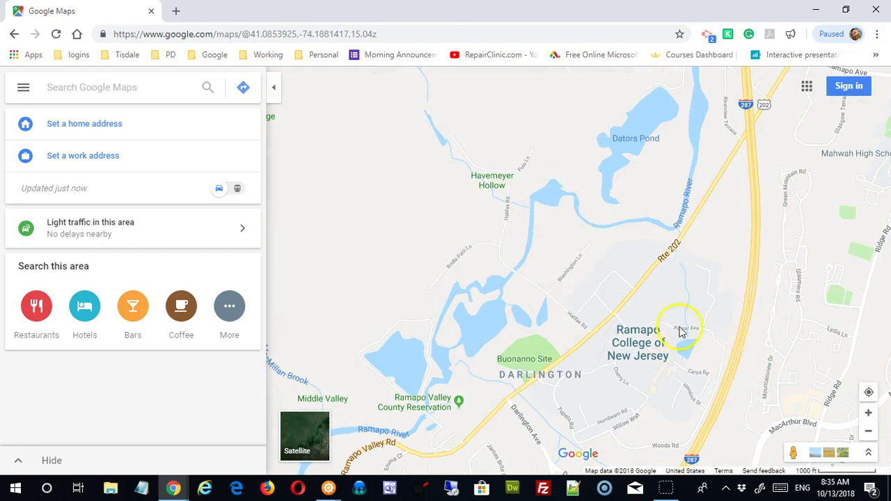
left_click_drag(737, 339, 686, 252)
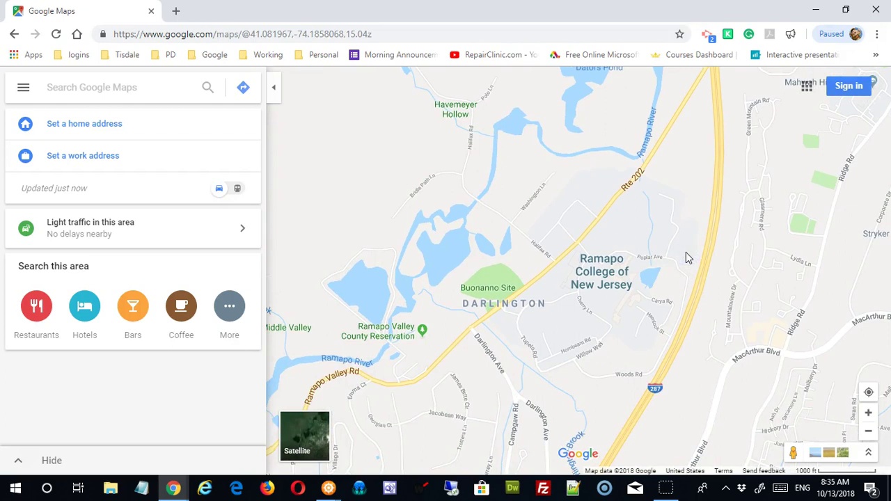
left_click(854, 454)
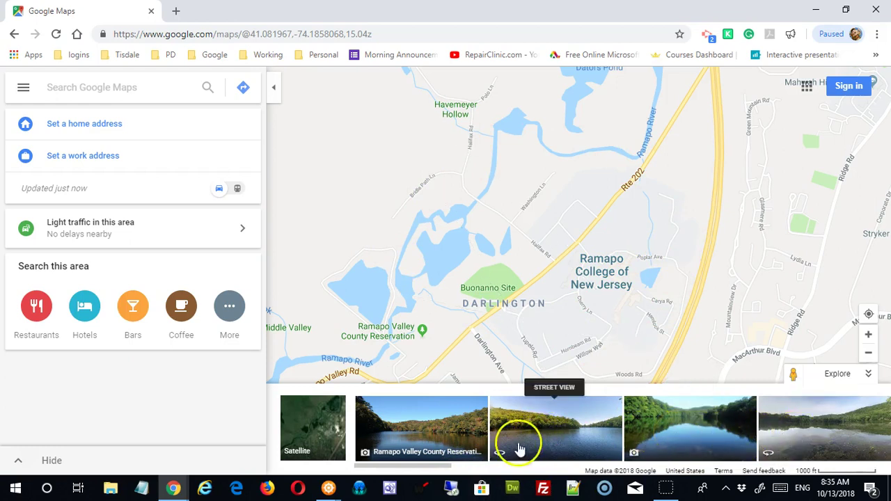
- Open the Ramapo Valley County Reservation photo and advance to the August 2014 lakeshore panorama
left_click(433, 444)
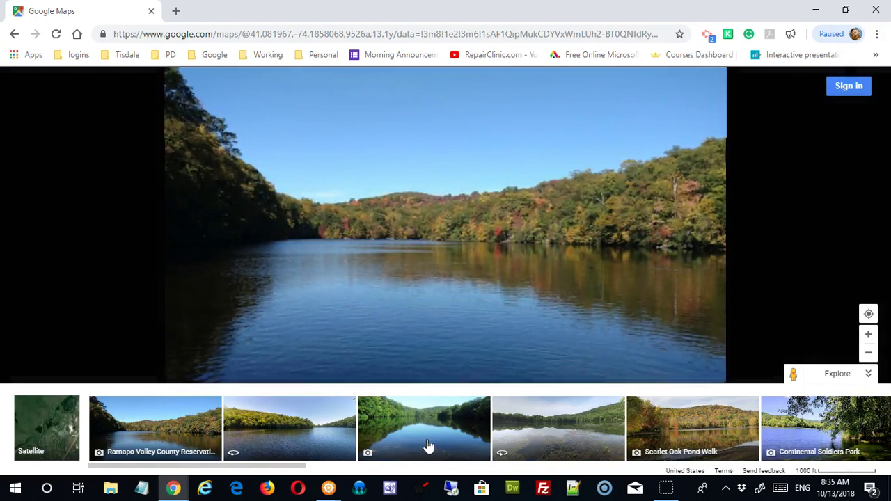
left_click(462, 219)
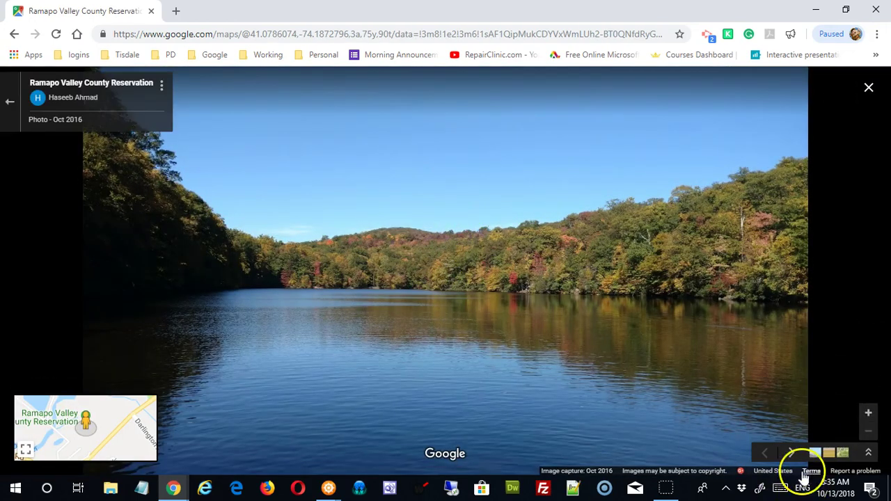
left_click(792, 454)
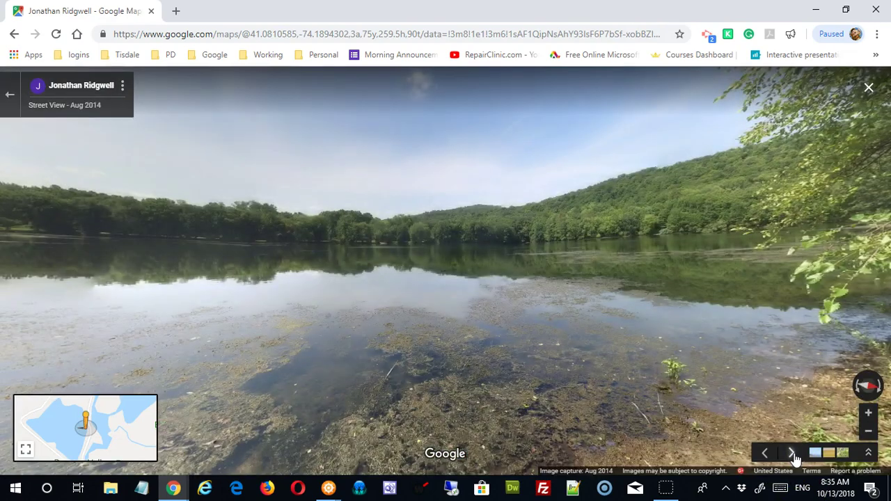
- Pan around the 2014 lakeshore panorama, then advance to the October 2017 Scarlet Oak Pond Walk photo
left_click_drag(297, 299, 640, 284)
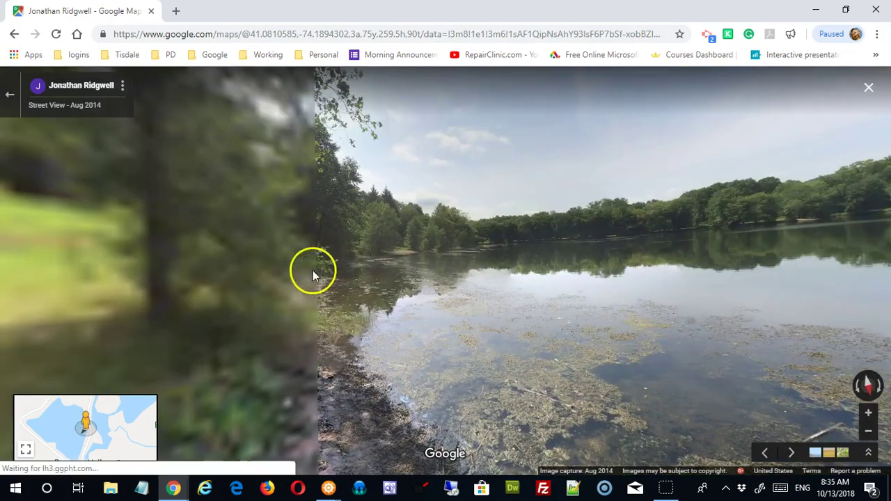
left_click_drag(313, 269, 677, 295)
left_click_drag(436, 299, 787, 293)
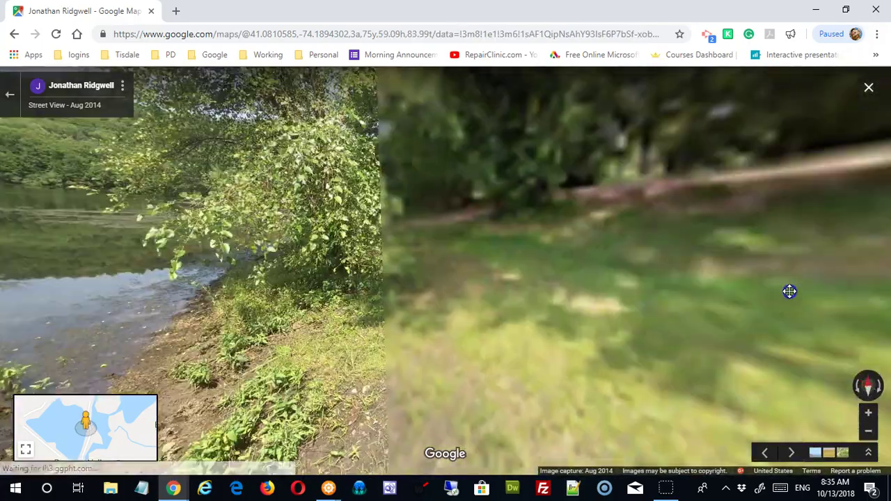
left_click_drag(341, 293, 668, 288)
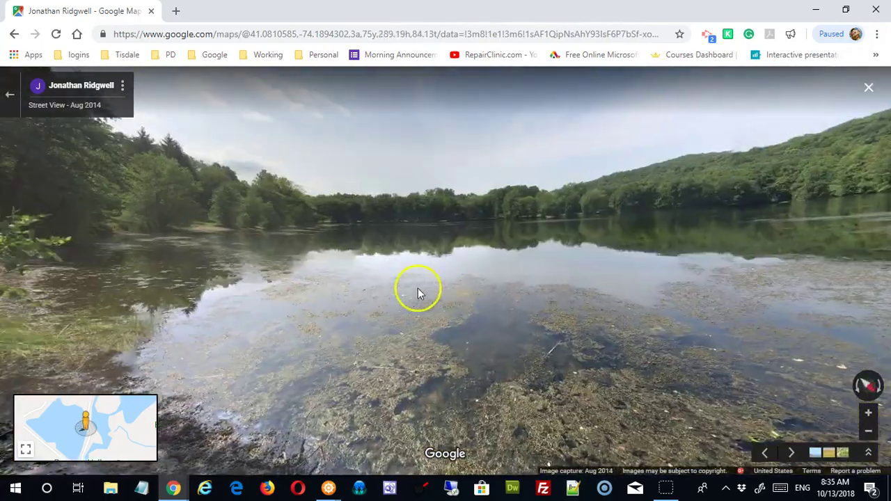
left_click_drag(420, 292, 690, 285)
left_click_drag(510, 361, 382, 181)
left_click_drag(296, 300, 461, 199)
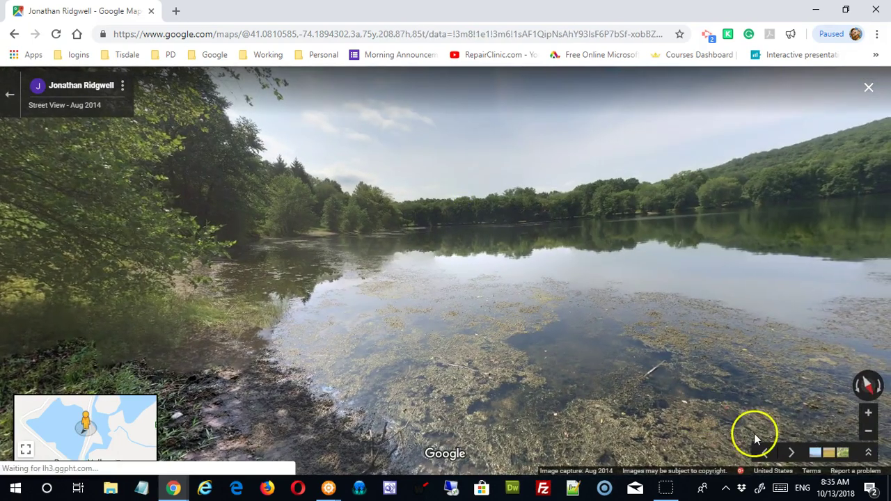
left_click(789, 454)
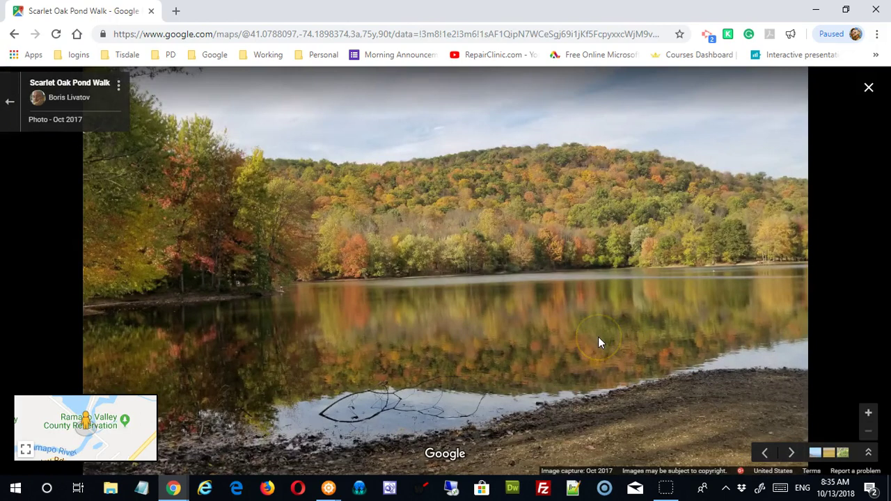
- Advance to the May 2018 lake photo, view all imagery and the author's contributions, then exit
left_click(791, 453)
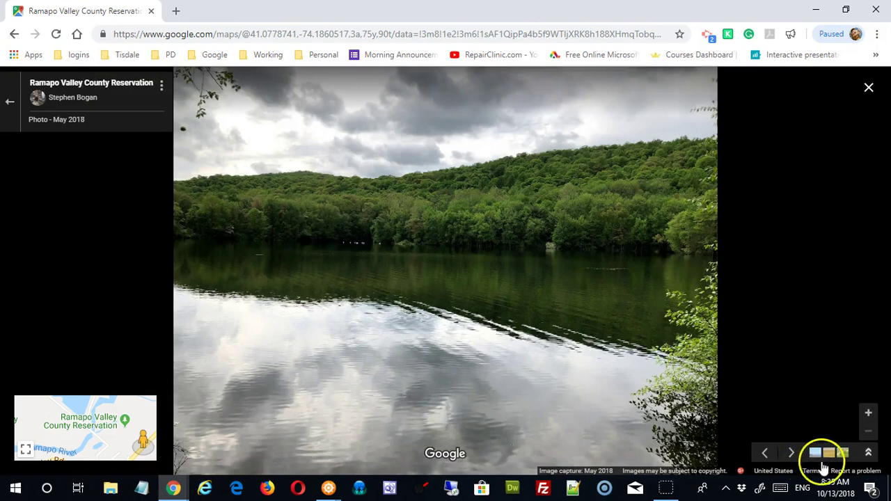
left_click(868, 453)
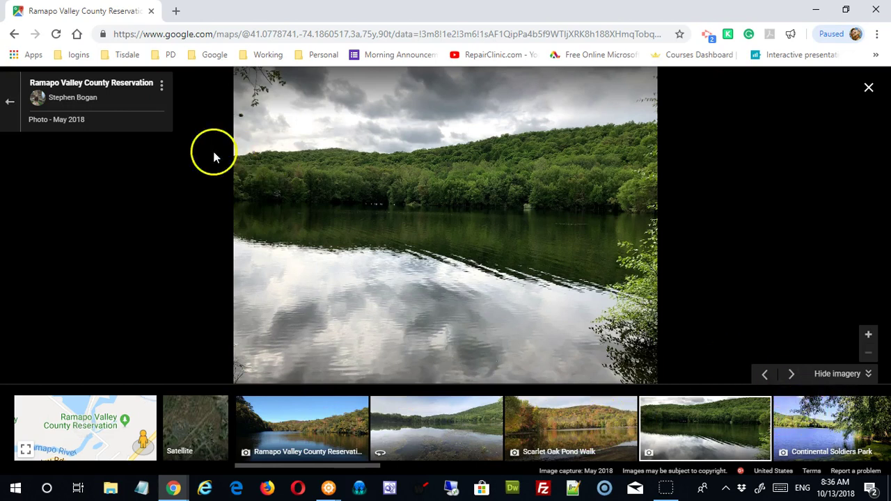
left_click(78, 104)
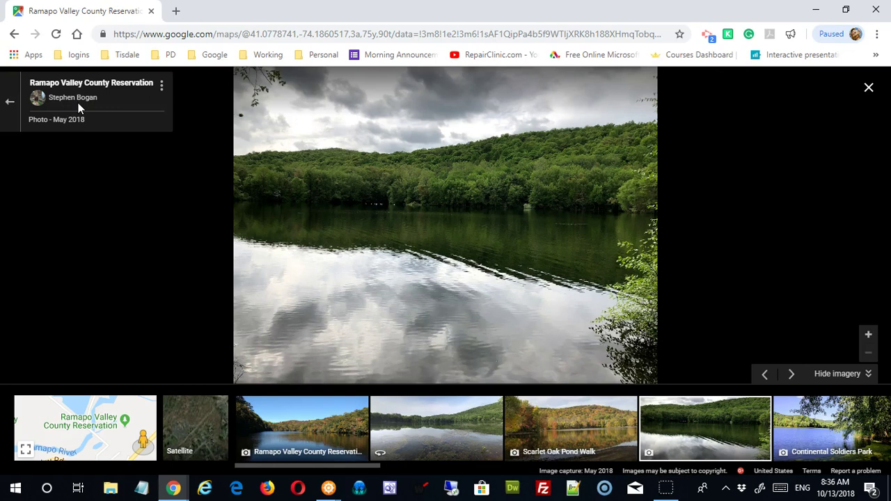
left_click(9, 108)
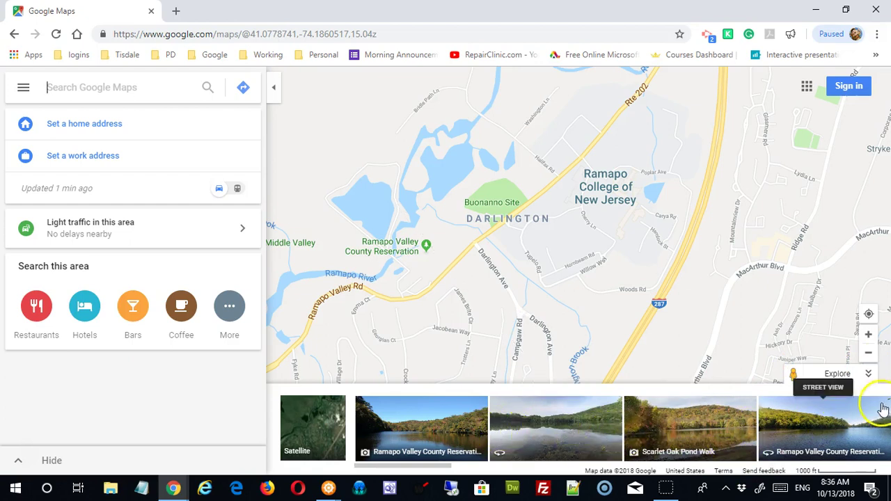
- Collapse Explore, show Street View coverage, and enter Street View near Darlington
left_click(869, 376)
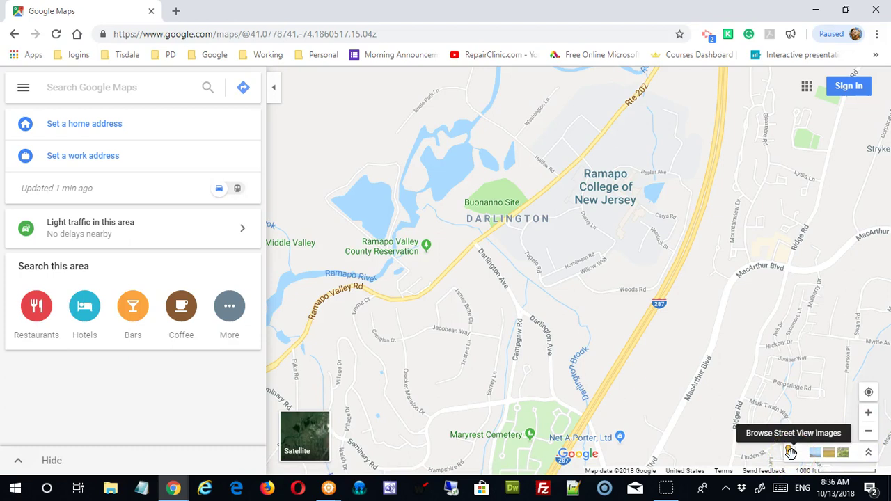
left_click_drag(791, 452, 781, 453)
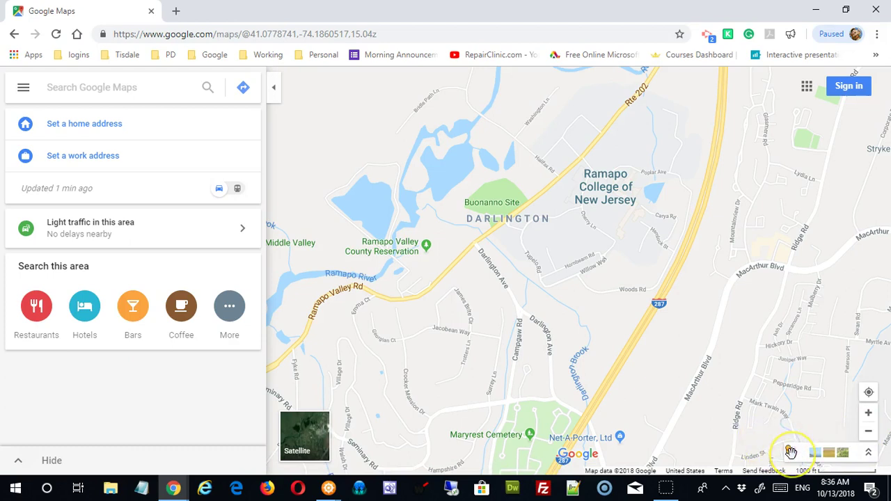
left_click(791, 453)
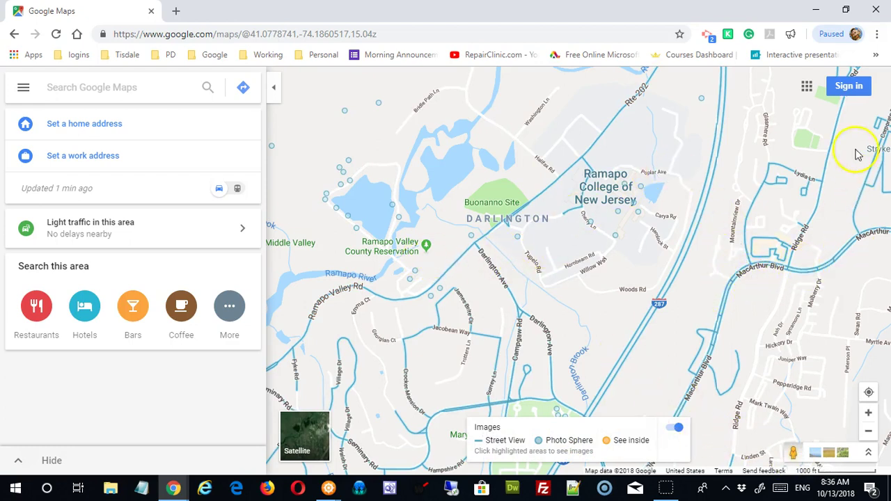
mouse_move(804, 223)
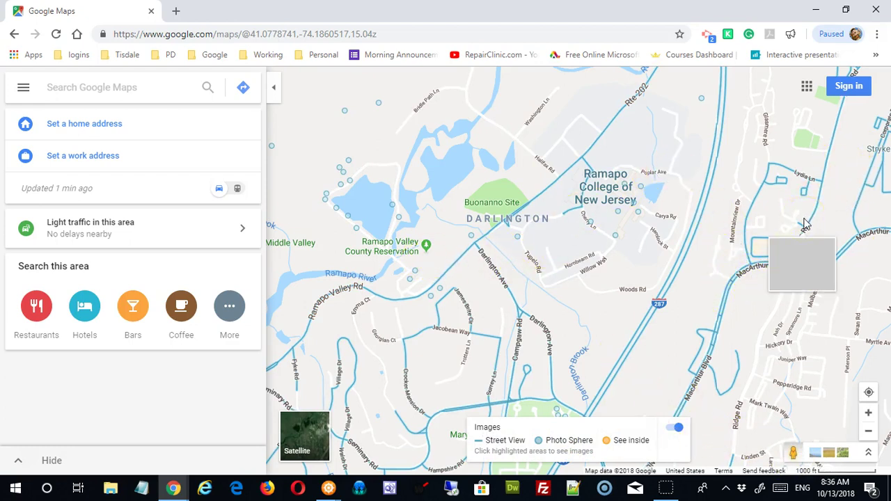
left_click(510, 221)
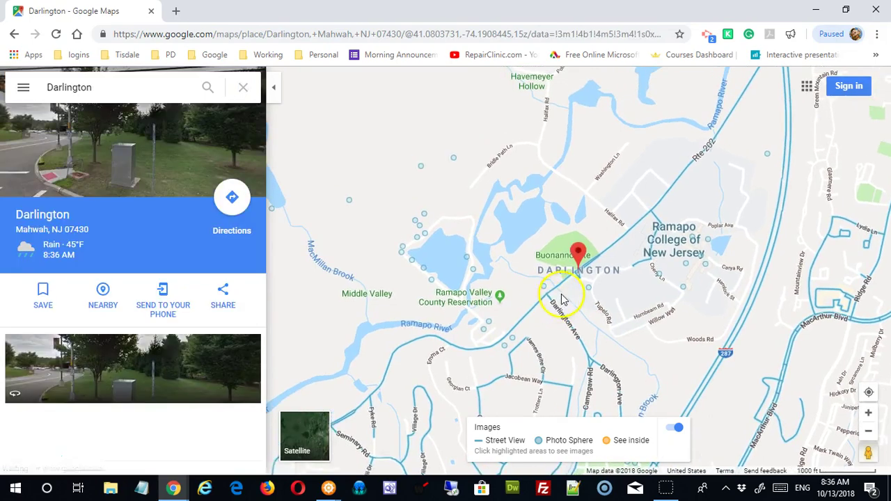
left_click(564, 285)
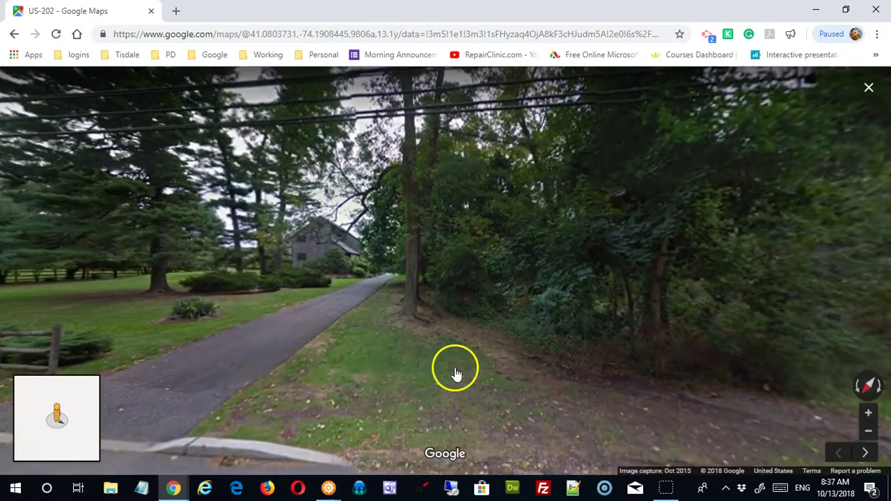
- Travel along US-202 onto Ramapo Valley Rd to the stop-sign intersection
left_click(556, 374)
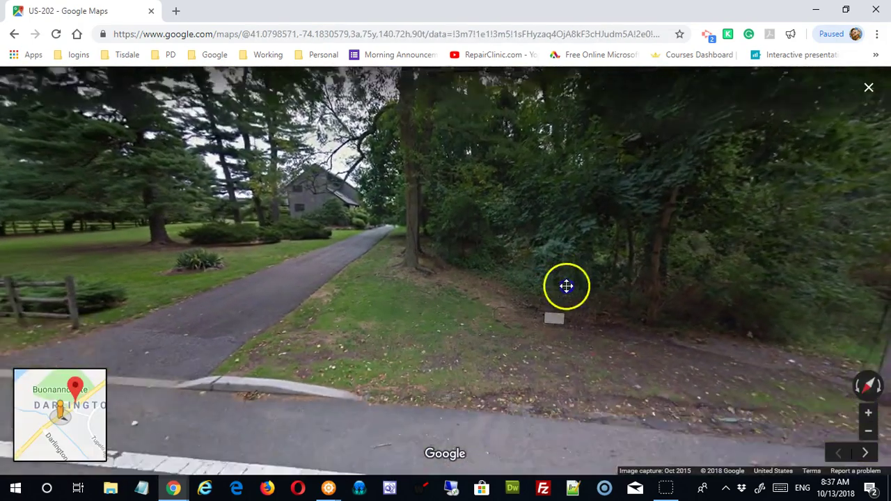
left_click_drag(641, 281, 399, 255)
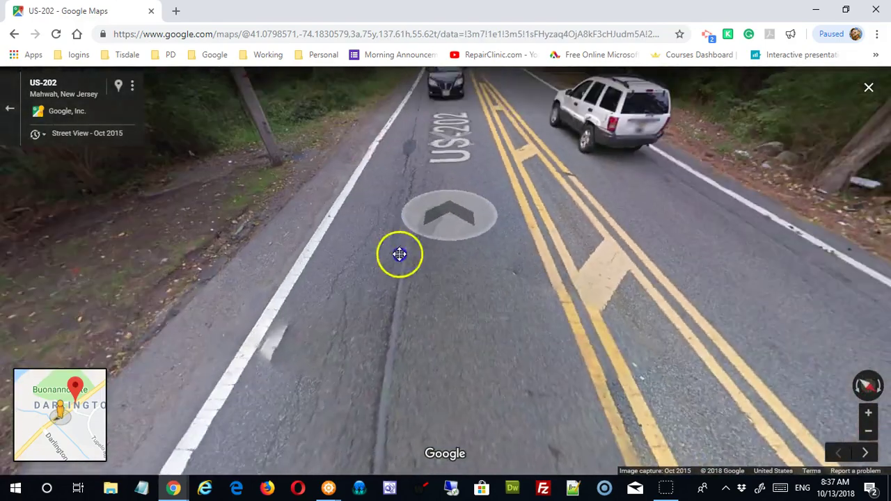
left_click(499, 257)
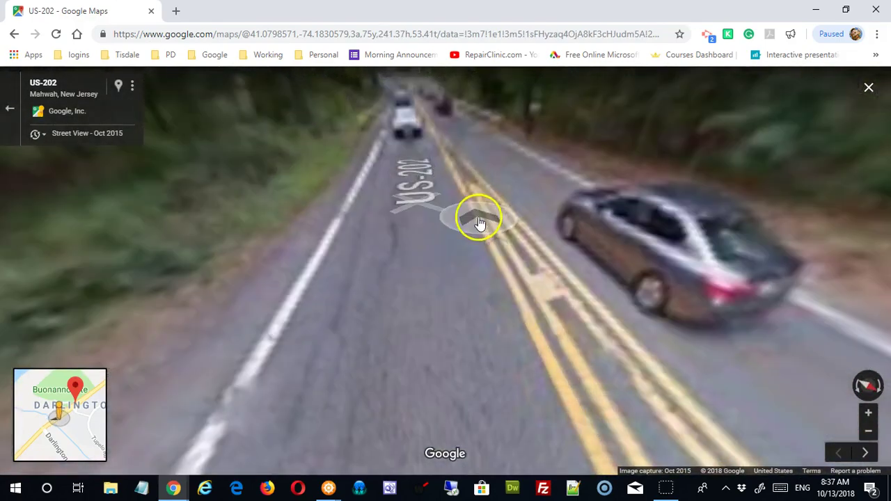
left_click(471, 192)
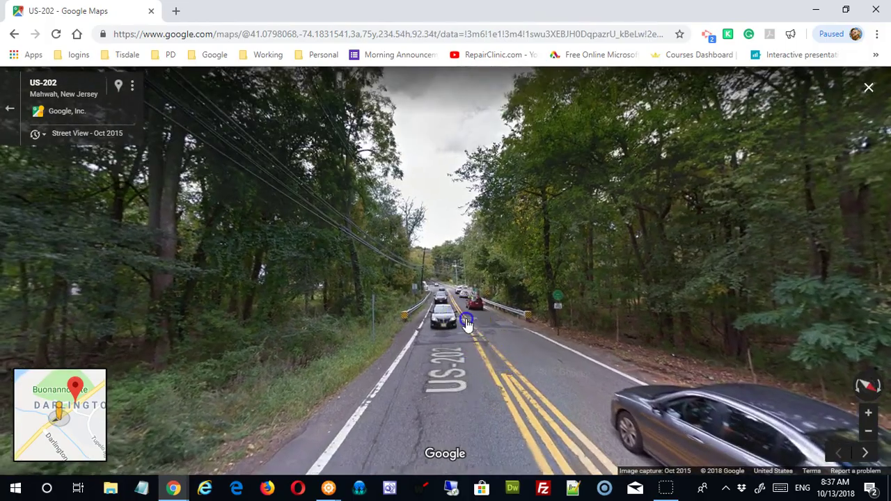
left_click(466, 320)
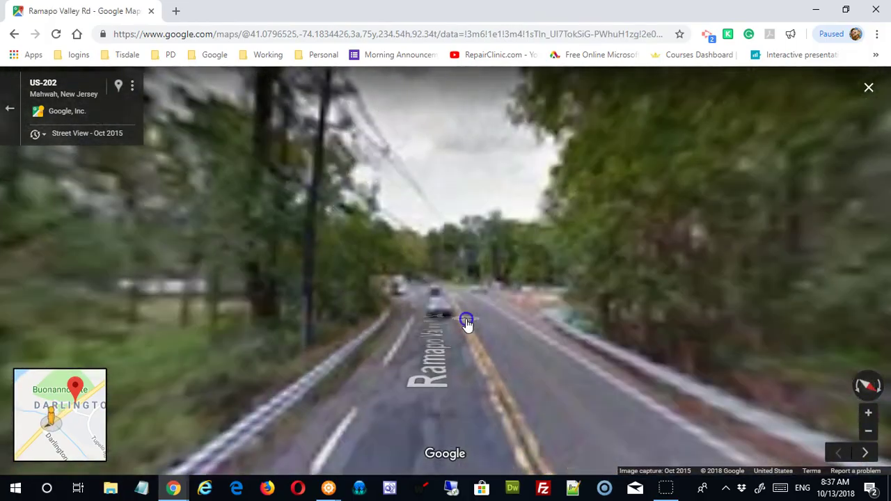
left_click(467, 322)
left_click(471, 316)
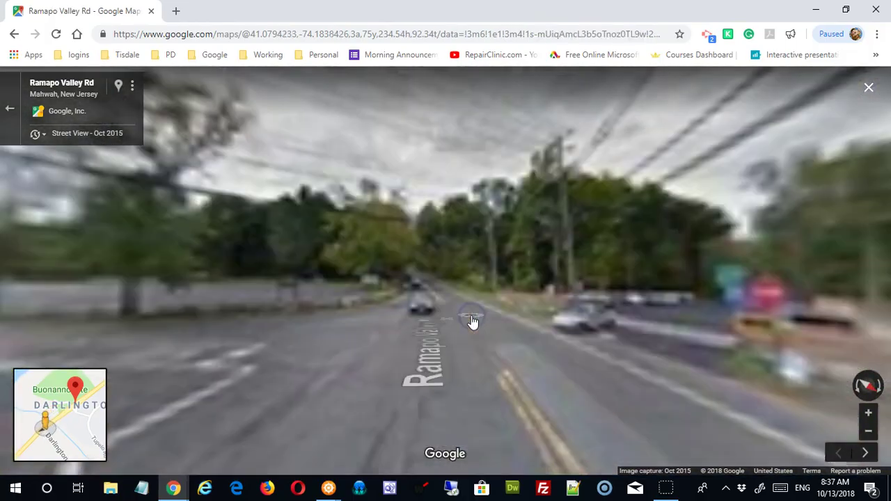
left_click(511, 379)
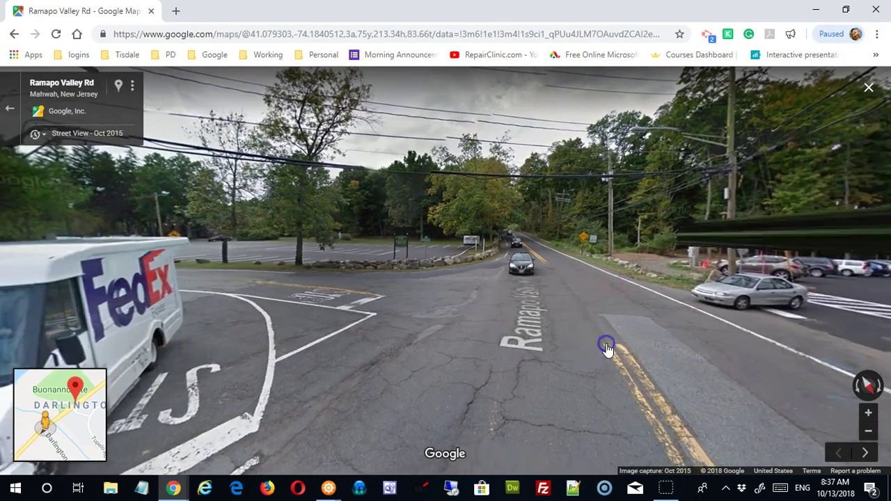
- Turn onto Darlington Rd, reach 902 Darlington Rd by the parking lot, then exit Street View
left_click_drag(607, 348, 691, 358)
left_click(487, 314)
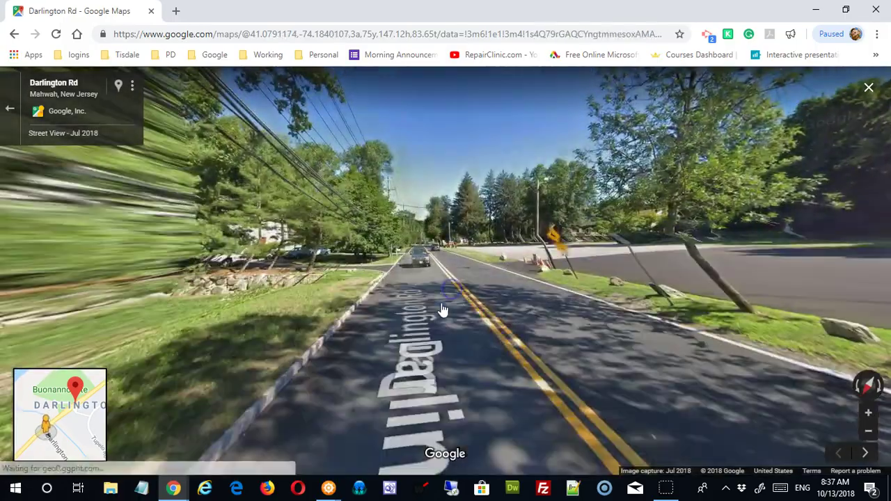
left_click(415, 313)
left_click(622, 306)
left_click_drag(622, 309, 648, 304)
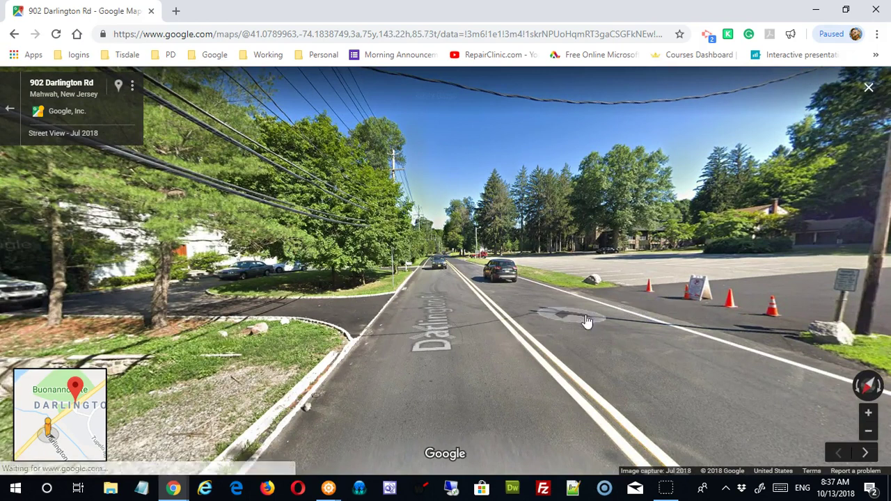
left_click(8, 113)
- Replace the search text with 'rome italy' and run the search
left_click(150, 89)
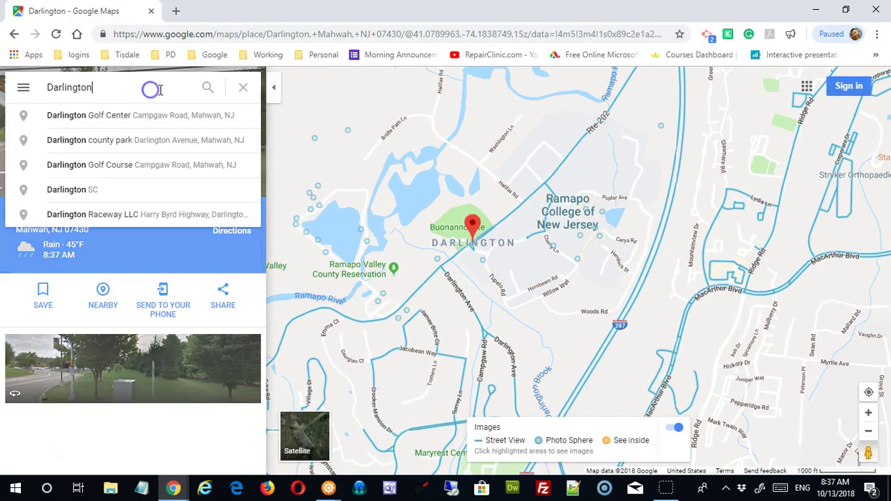
key("ctrl+a")
type("rome ital")
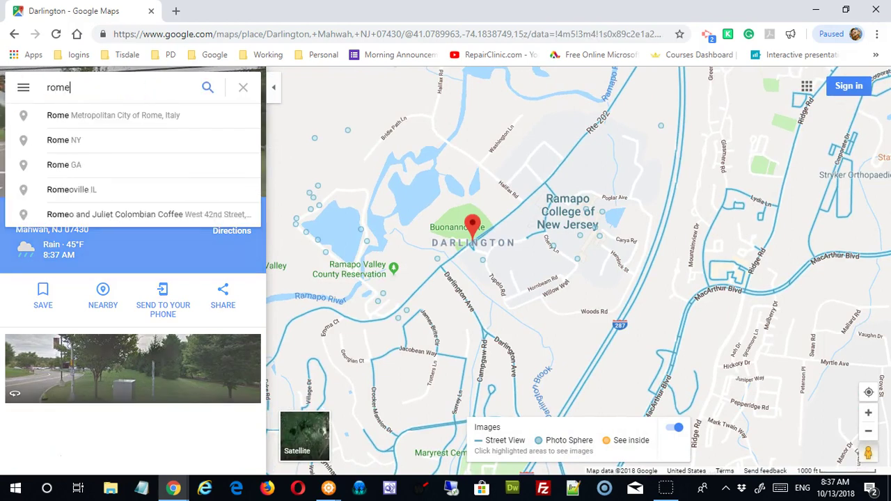
type("y")
key("Return")
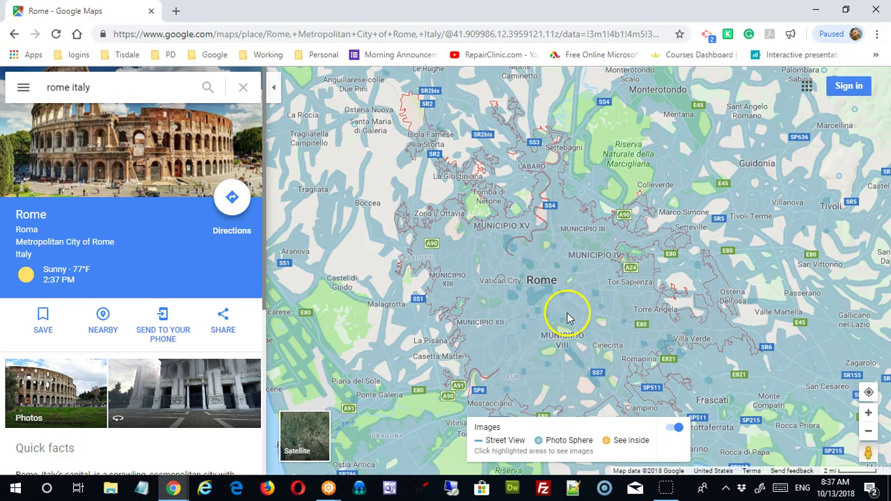
- Walk Circonvallazione Appia in Street View, jump to Via Michele Amari, then return to the map
left_click(567, 317)
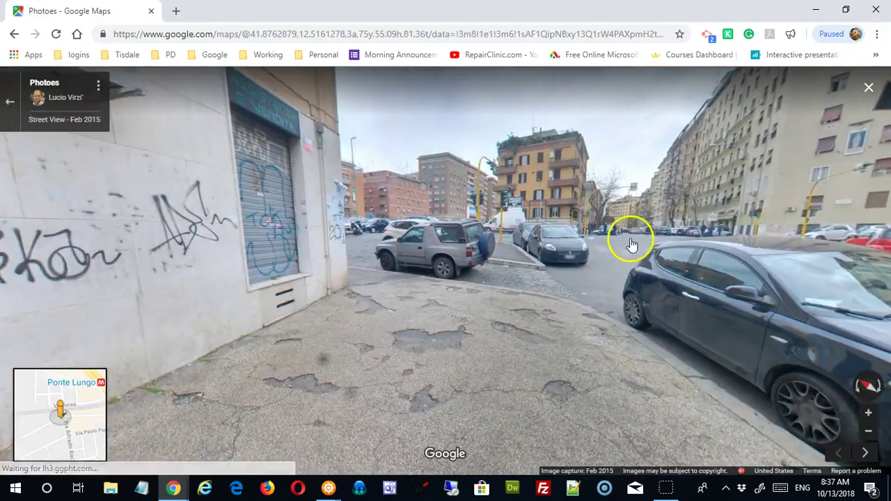
left_click(632, 243)
left_click(608, 253)
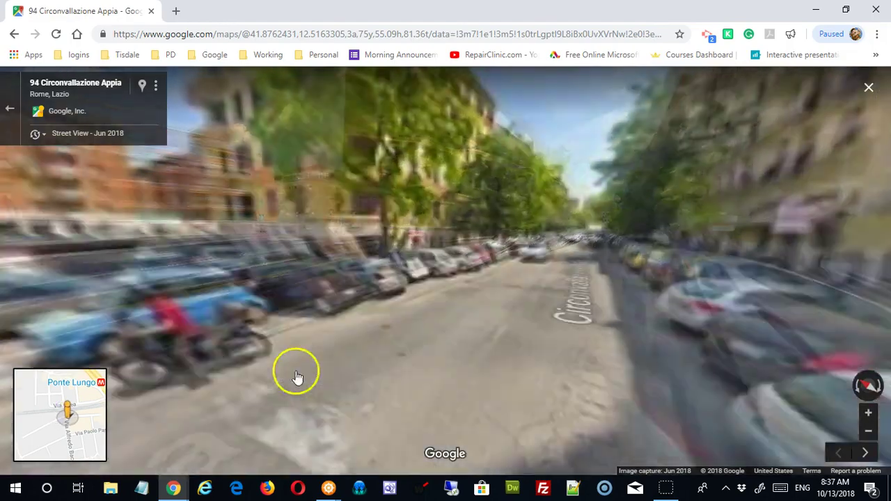
left_click(603, 258)
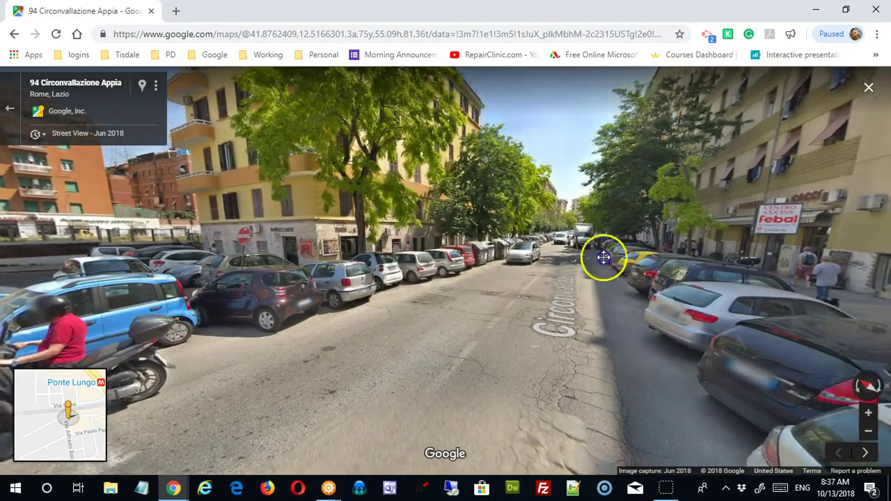
left_click_drag(603, 257, 869, 265)
left_click_drag(330, 269, 555, 289)
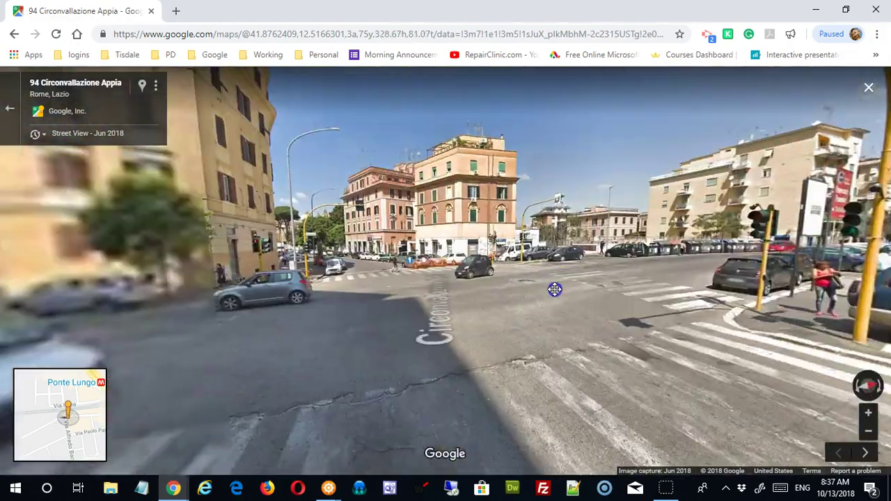
left_click_drag(434, 298, 487, 323)
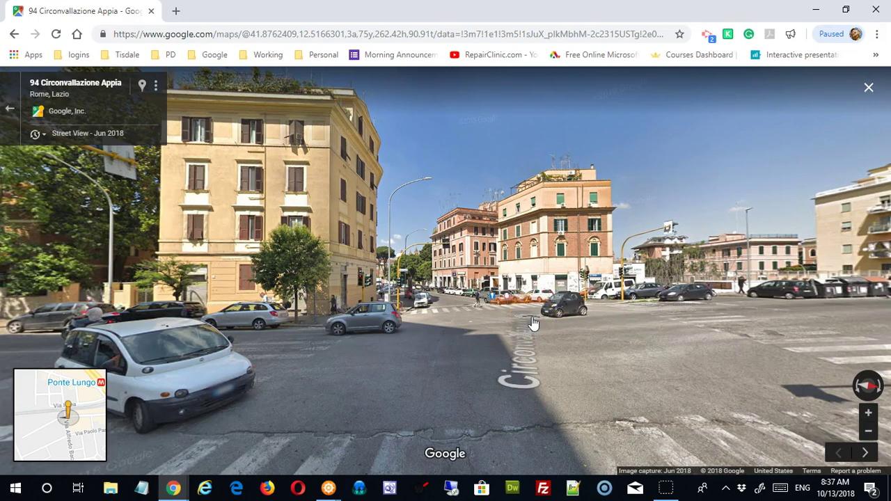
left_click(76, 418)
left_click_drag(697, 348, 21, 124)
left_click(11, 115)
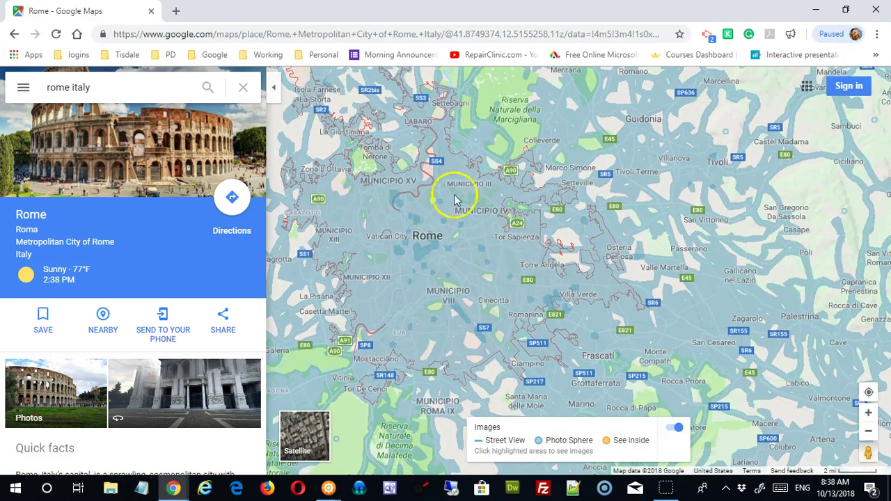
- Clear the blue coverage overlay and pan west to show Fiumicino and Ostia
mouse_move(530, 281)
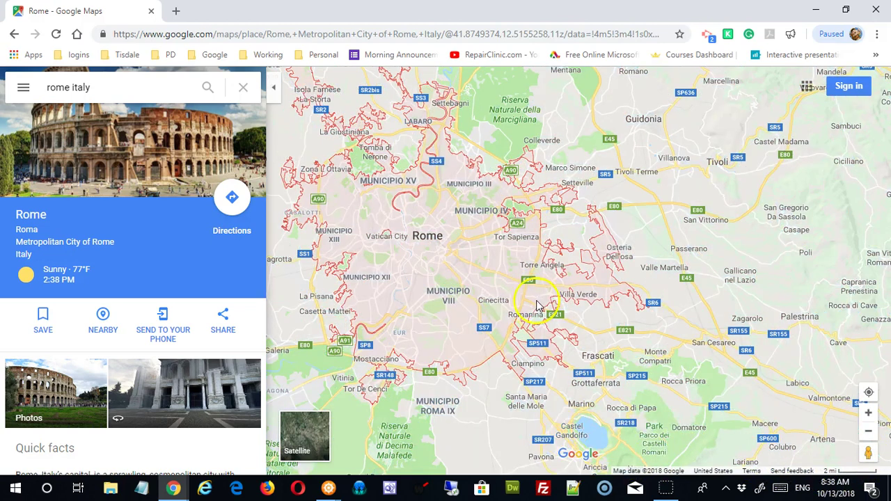
left_click_drag(536, 306, 700, 306)
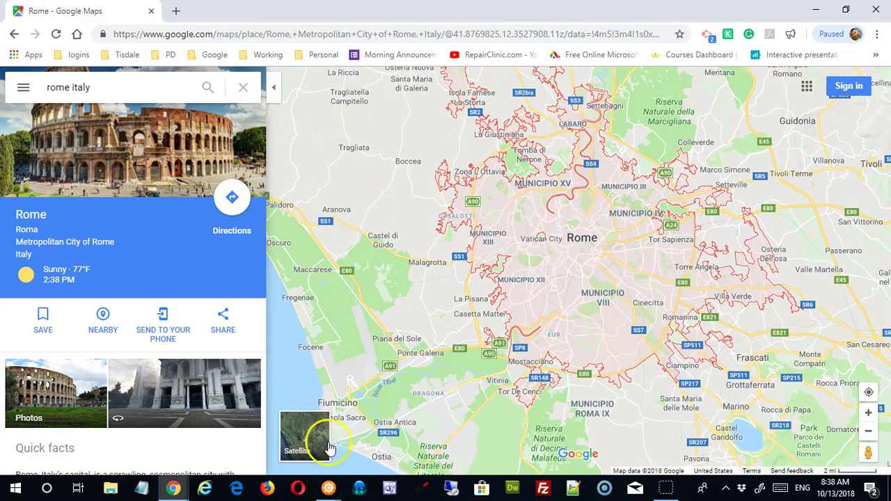
- Switch to Satellite, zoom into Appio Latino, and frame the Circonvallazione Appia block rooftops
left_click(310, 440)
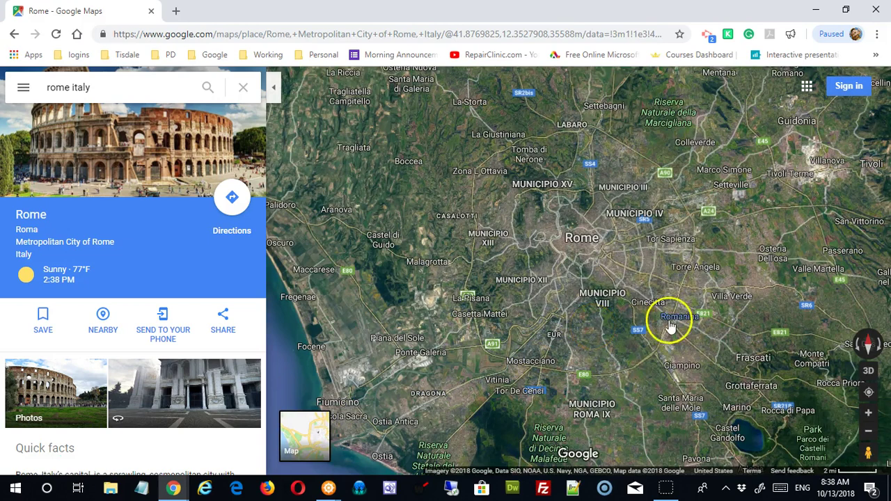
scroll(670, 326, "up", 5)
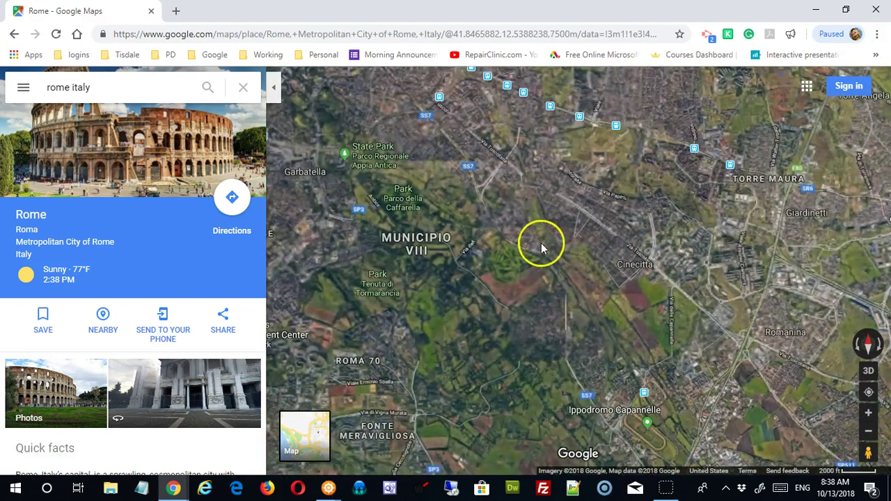
left_click_drag(541, 243, 606, 357)
scroll(607, 355, "up", 3)
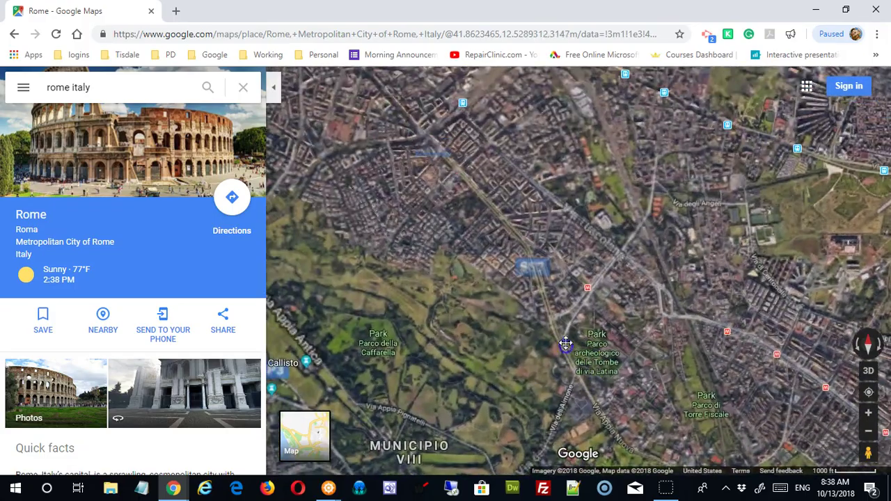
scroll(462, 248, "up", 2)
scroll(446, 240, "up", 6)
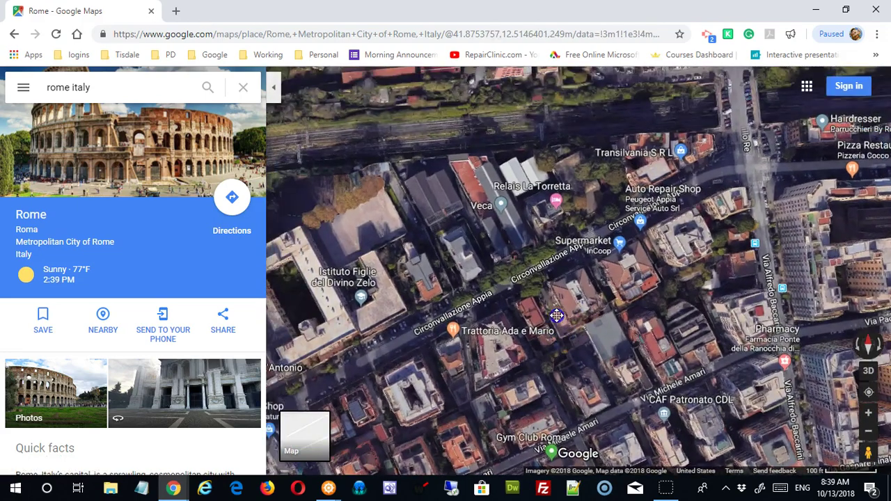
scroll(557, 315, "up", 2)
left_click_drag(522, 276, 645, 263)
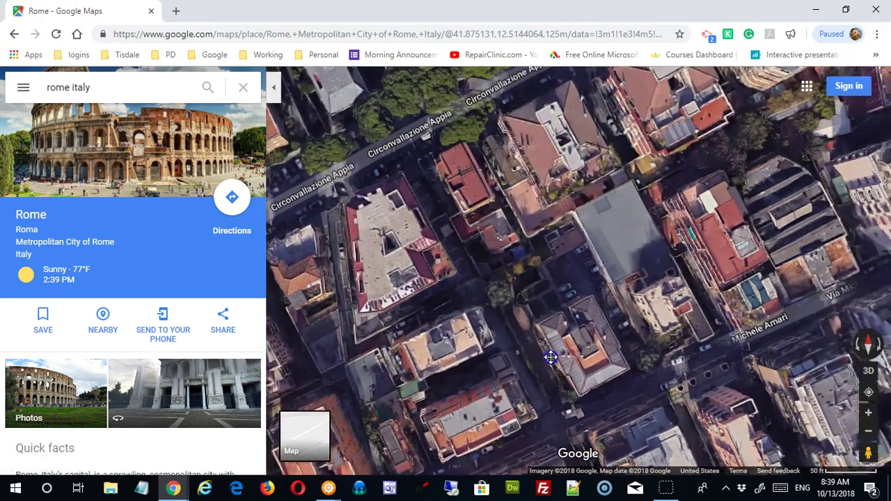
left_click_drag(549, 357, 604, 372)
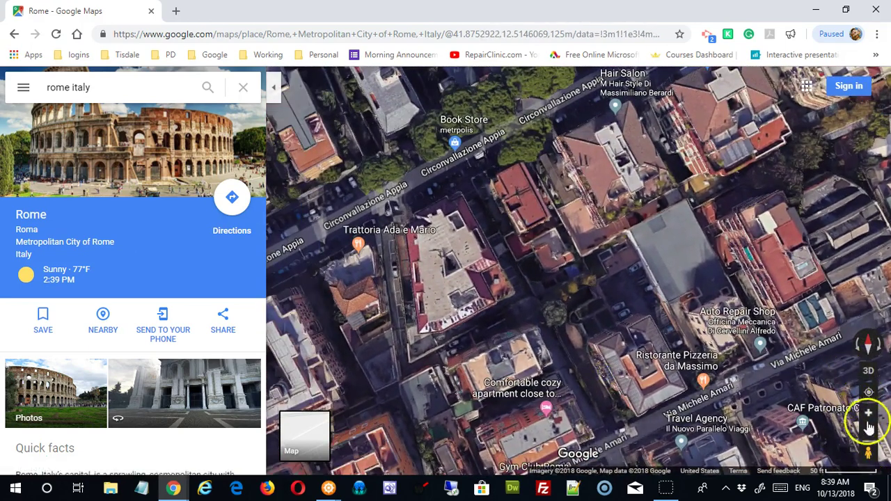
left_click(869, 374)
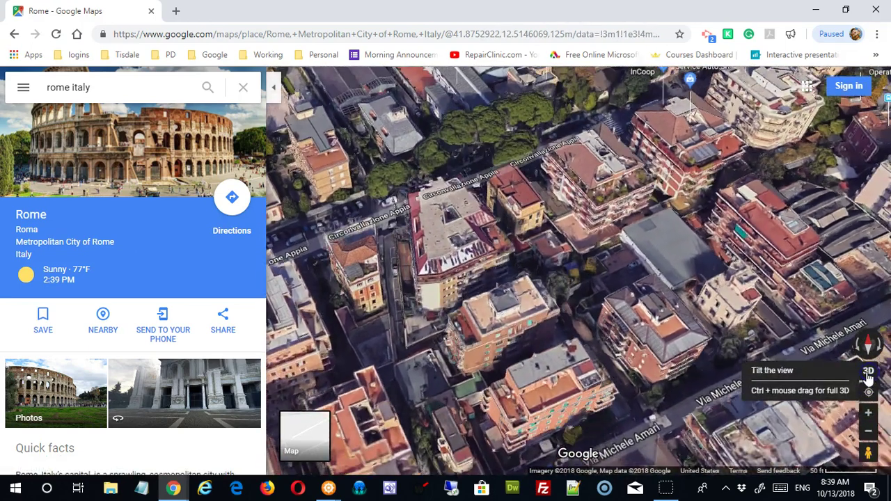
left_click(675, 361)
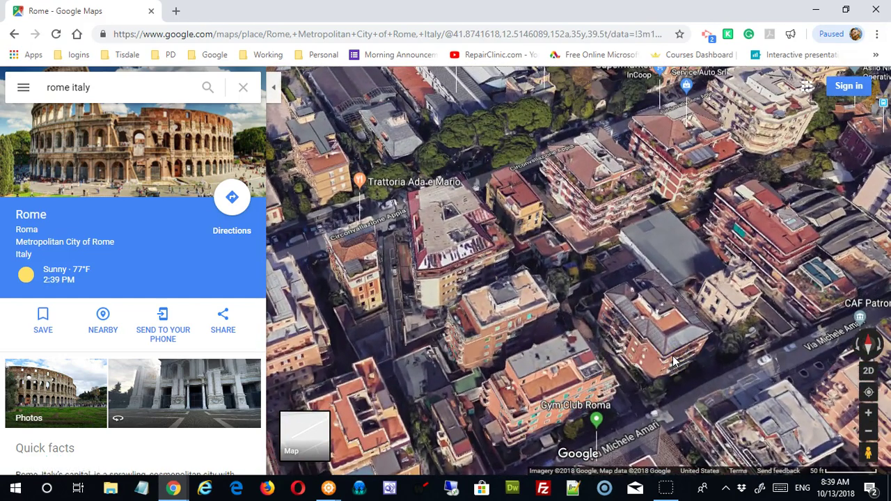
mouse_move(681, 361)
left_mouse_down()
mouse_move(676, 271)
mouse_move(645, 342)
mouse_move(543, 330)
mouse_move(481, 296)
mouse_move(657, 267)
left_mouse_up()
mouse_move(567, 229)
left_mouse_down()
mouse_move(618, 153)
mouse_move(667, 157)
mouse_move(523, 179)
mouse_move(519, 160)
mouse_move(685, 161)
left_mouse_up()
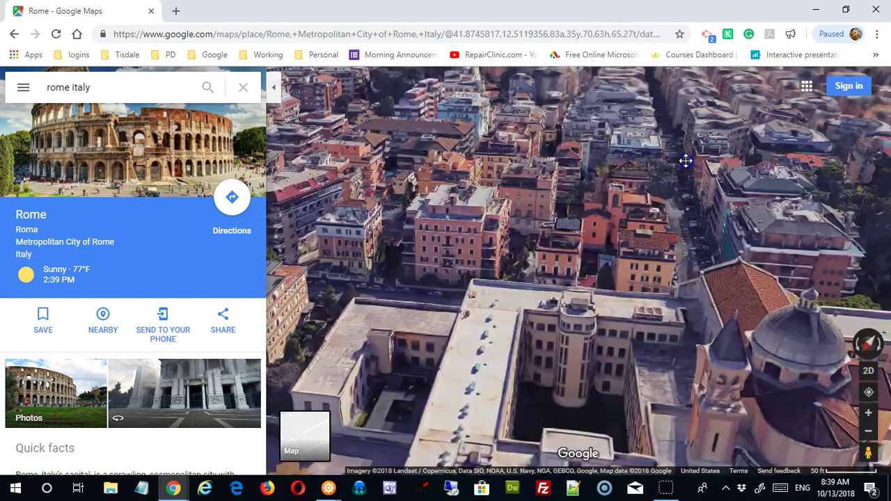
left_click_drag(531, 164, 615, 160)
left_click_drag(557, 161, 555, 188)
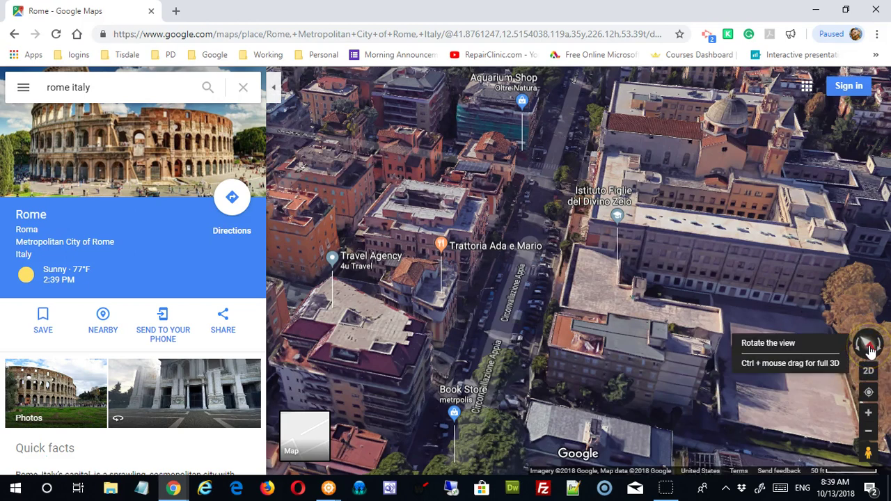
left_click(868, 348)
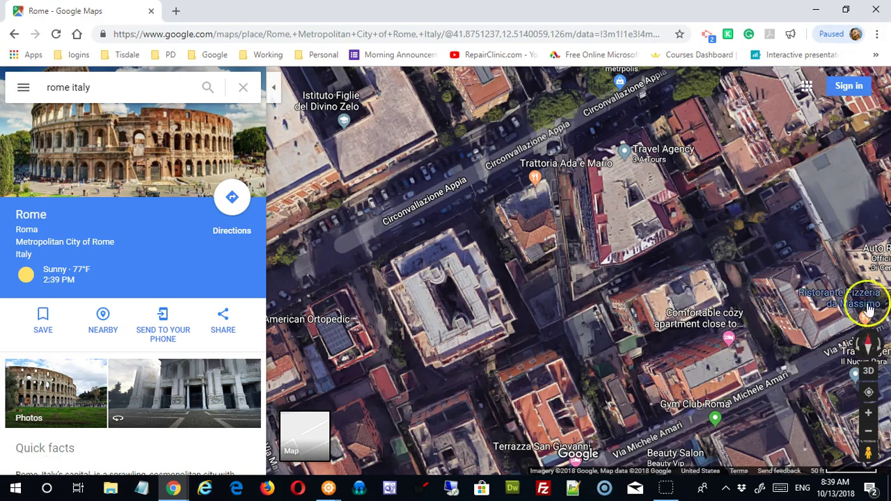
- Switch back to the standard road map, zoom out, and pan toward the Caracalla area
mouse_move(862, 296)
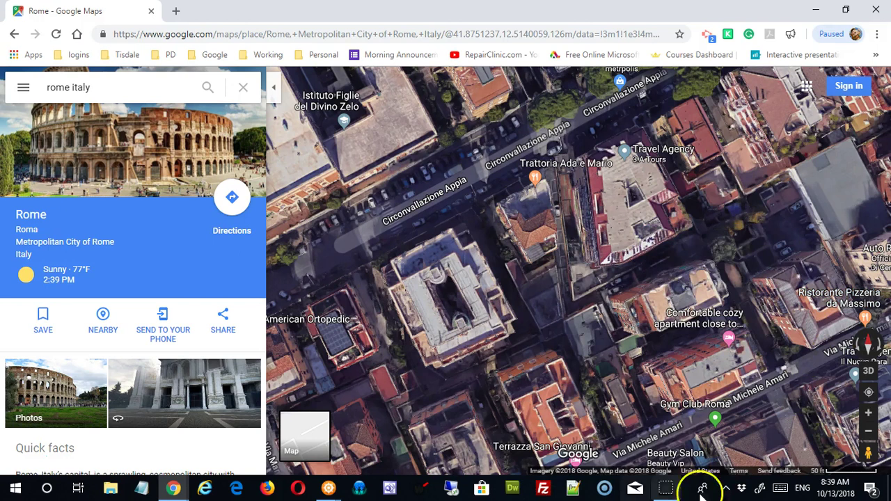
left_click(298, 437)
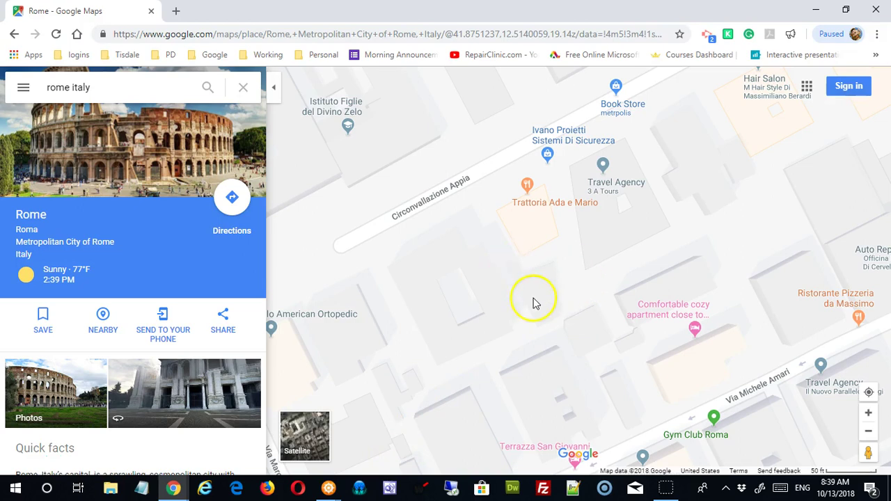
scroll(536, 303, "down", 5)
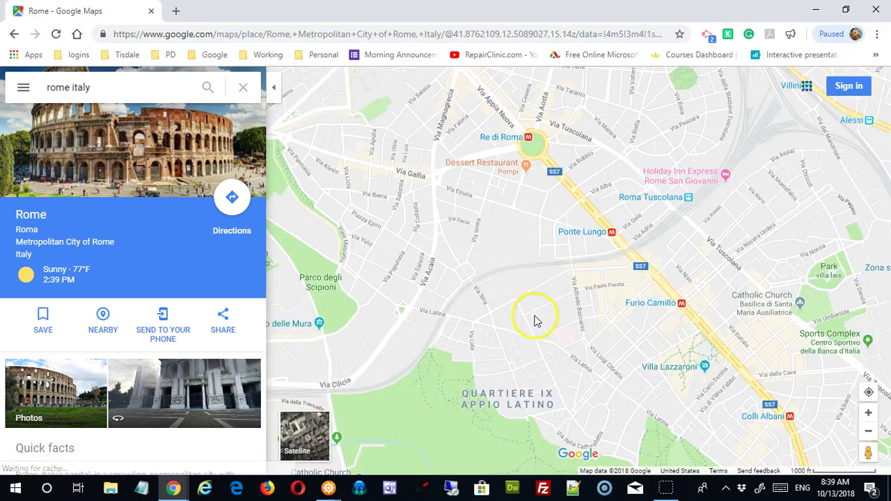
left_click_drag(529, 334, 545, 307)
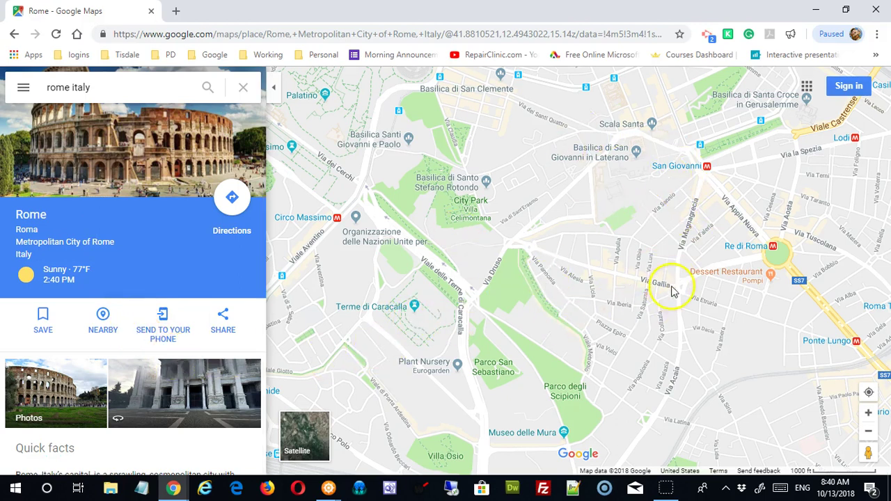
- Zoom in on the Via Gallia streets near Piazzale Metronio until shops are labelled
scroll(670, 291, "up", 2)
scroll(668, 296, "down", 1)
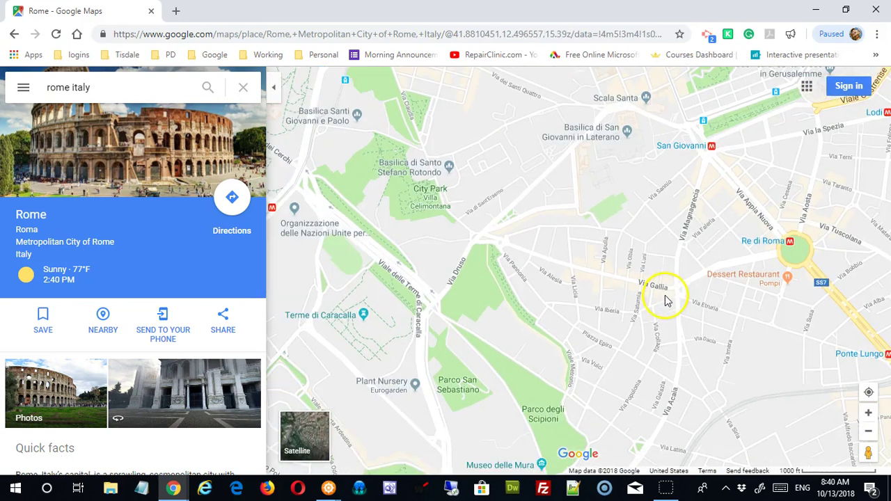
scroll(668, 299, "down", 1)
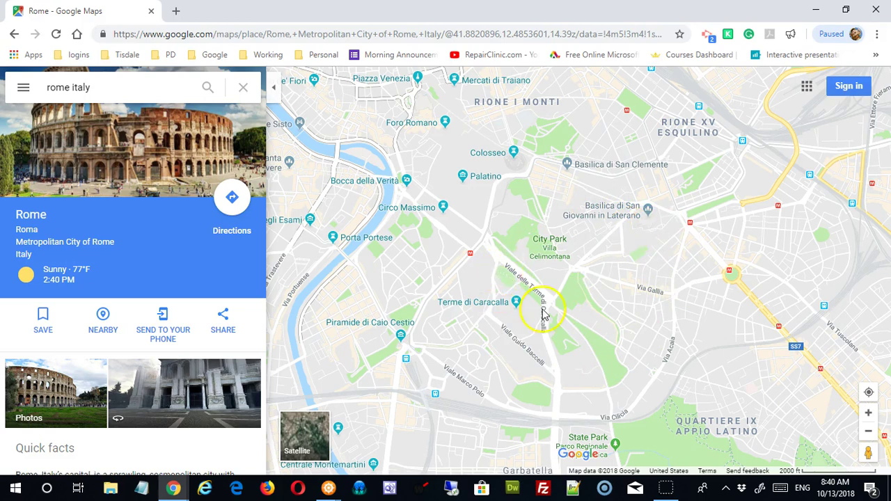
scroll(544, 313, "up", 2)
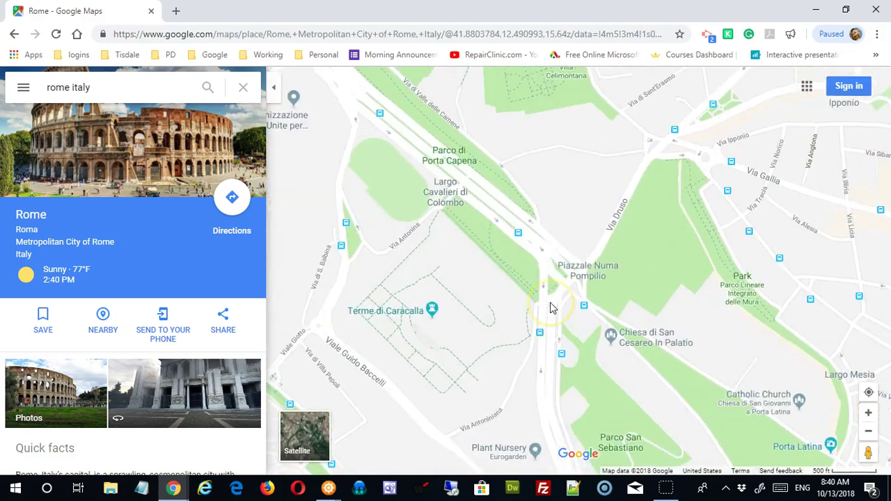
scroll(536, 327, "down", 1)
scroll(642, 264, "up", 1)
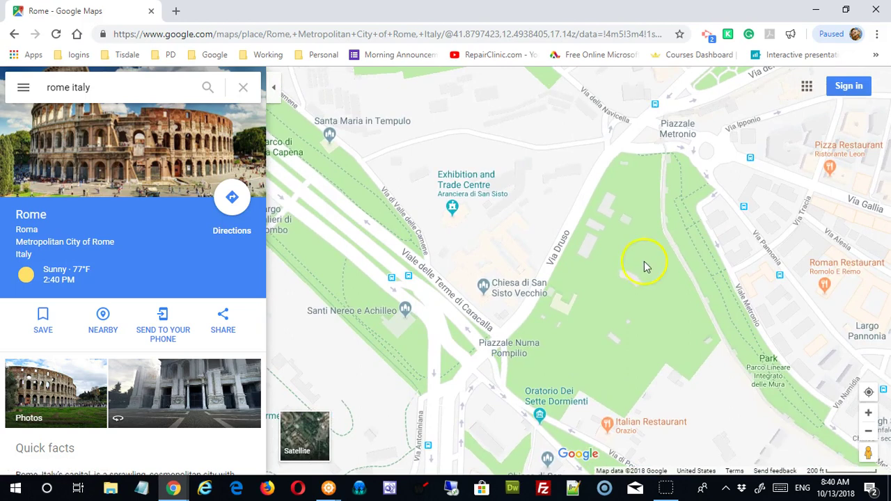
scroll(731, 251, "down", 1)
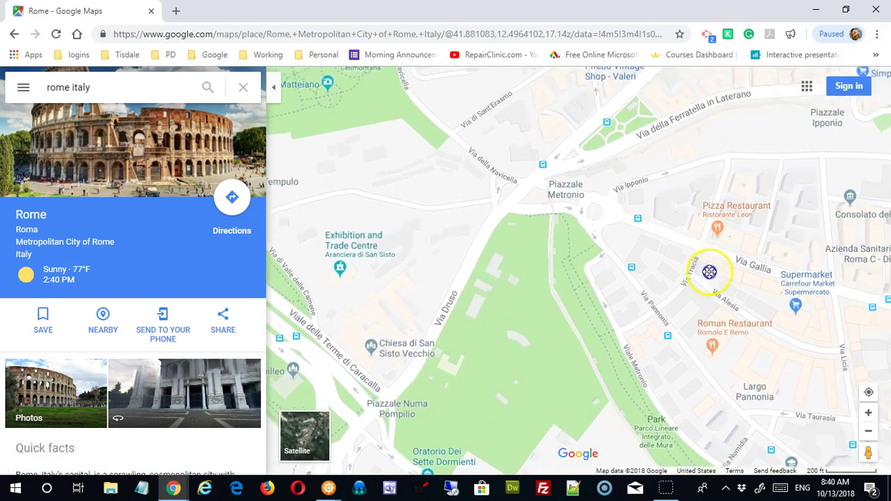
scroll(689, 273, "up", 1)
scroll(686, 268, "up", 1)
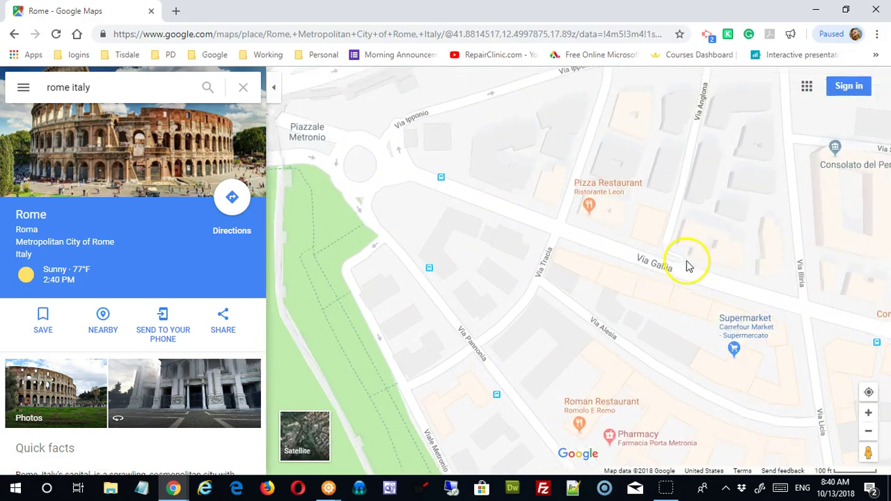
scroll(554, 200, "up", 1)
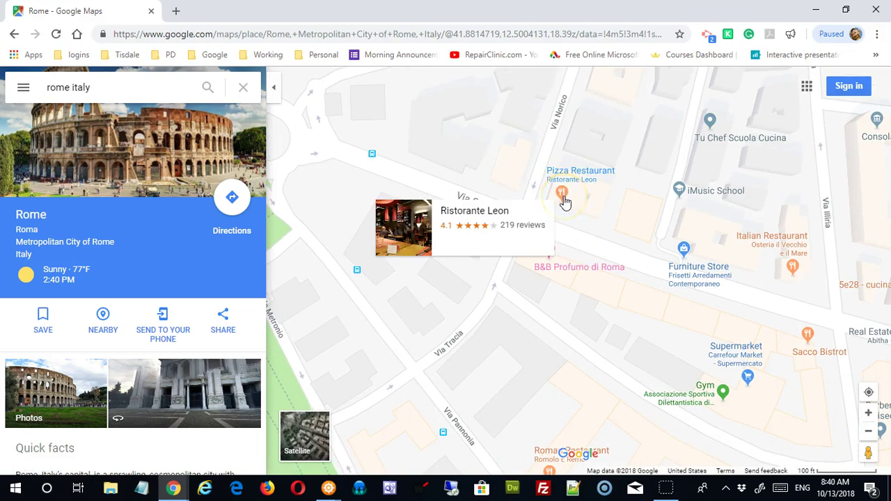
mouse_move(686, 252)
scroll(686, 254, "down", 1)
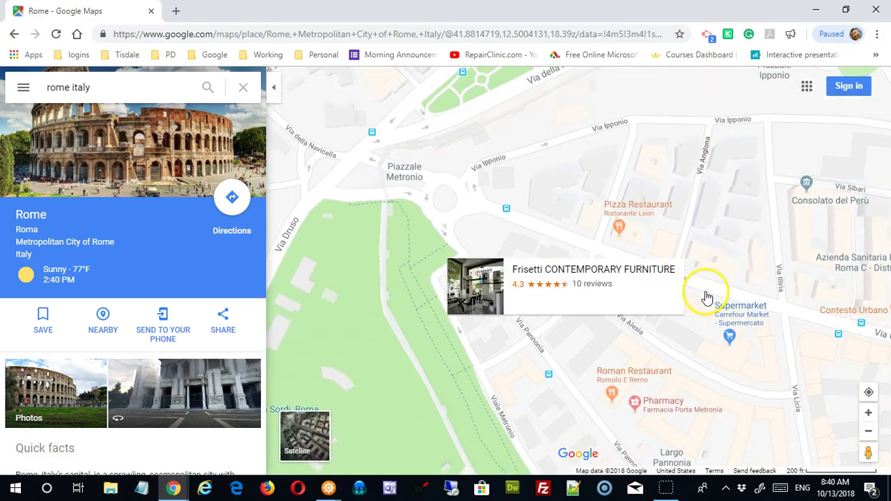
scroll(692, 242, "up", 2)
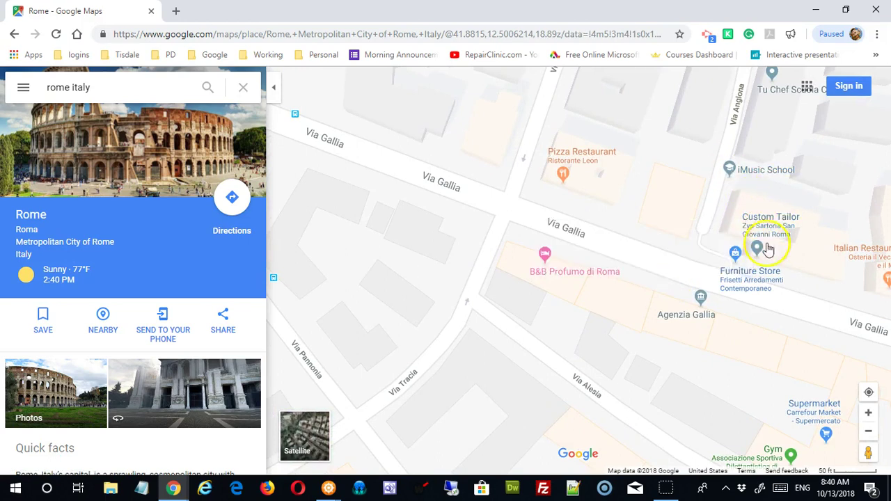
- Pan along Via Gallia and north toward Via Ipponio to bring the Tennis Club into view
left_click_drag(561, 276, 621, 276)
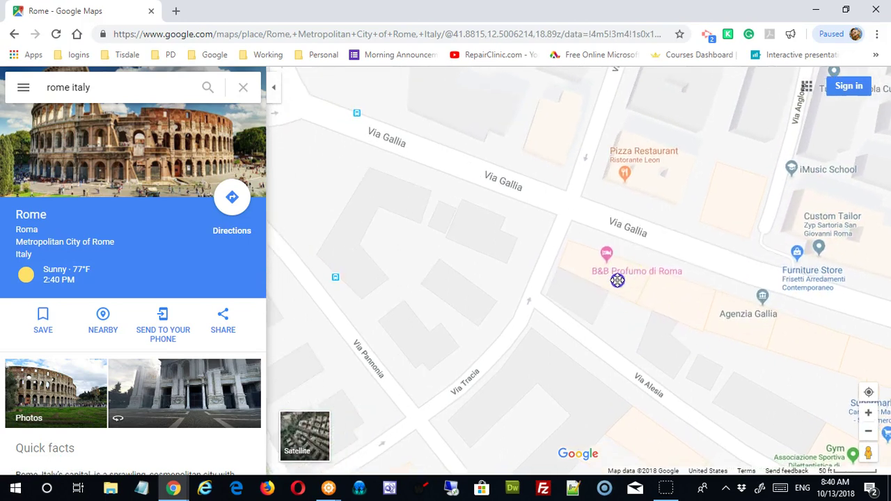
left_click_drag(539, 302, 583, 345)
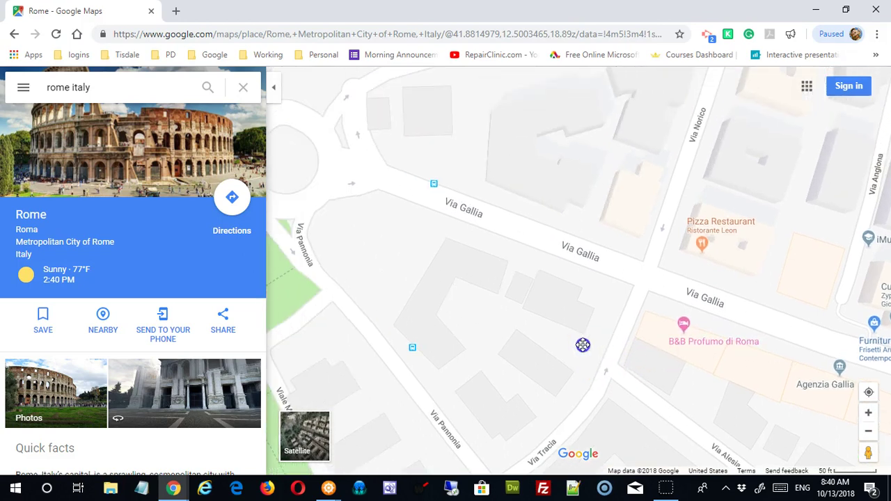
left_click_drag(596, 230, 453, 337)
left_click_drag(553, 265, 577, 332)
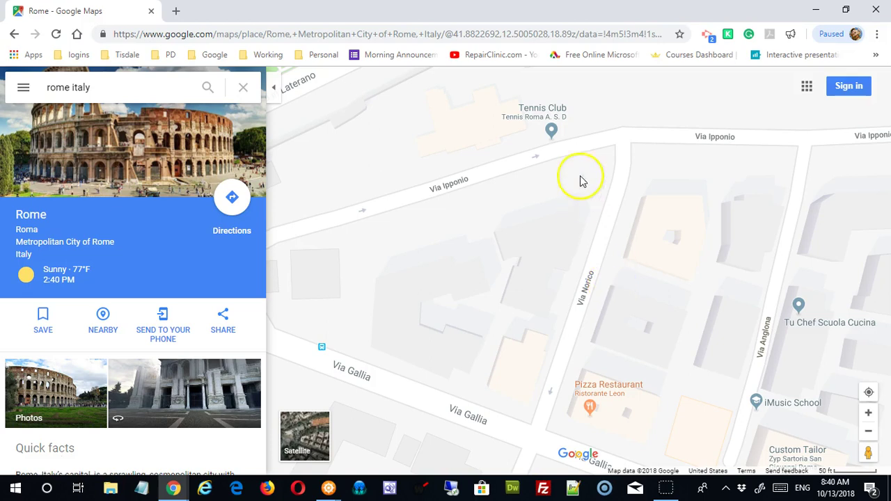
- Preview the Tennis Club's place details, then close them to return to the map
left_click(556, 119)
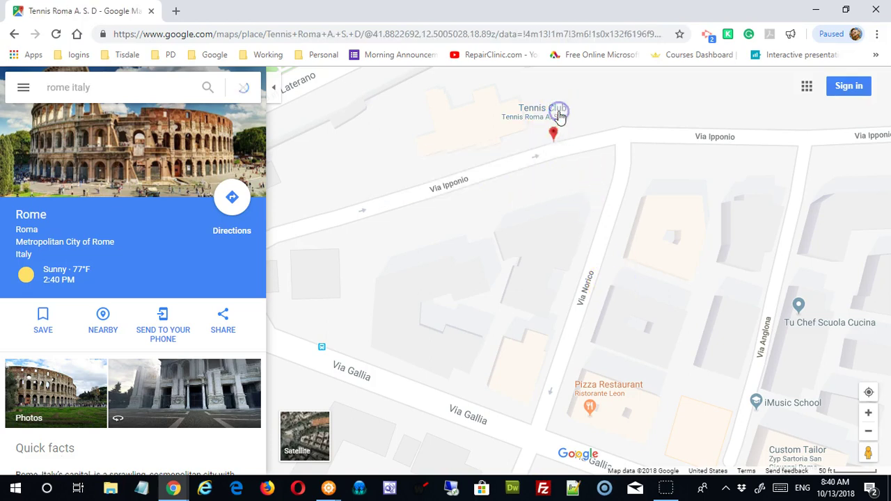
left_click(559, 214)
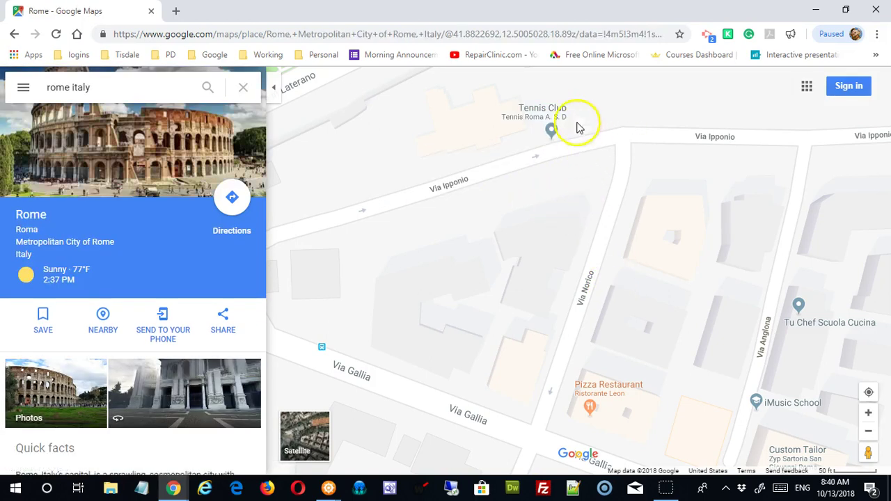
mouse_move(562, 116)
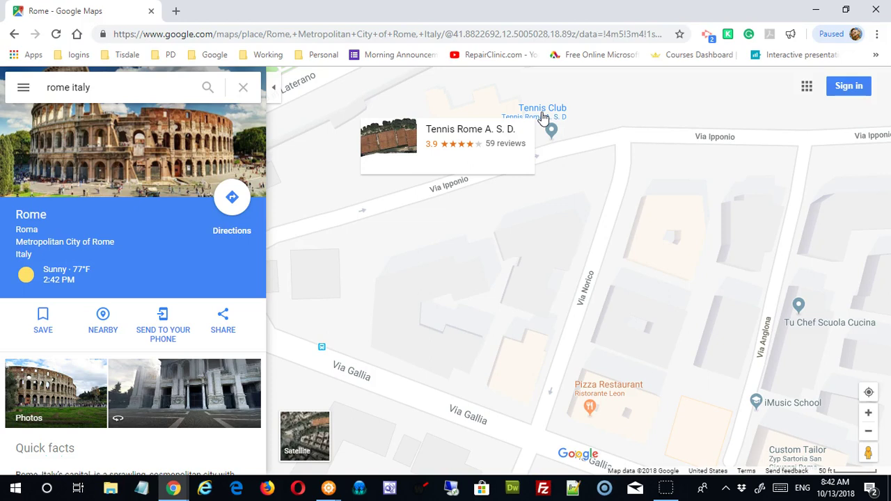
left_click(542, 115)
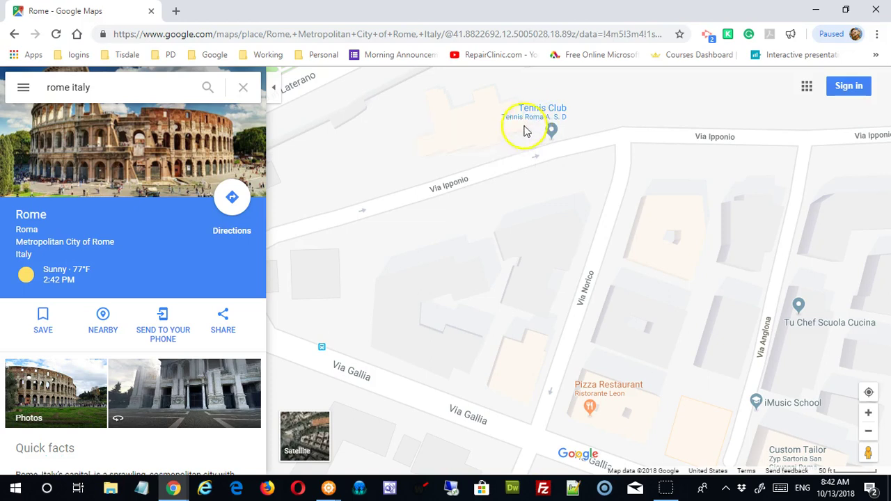
- Pan back past Via Gallia to the Associazione Sportiva Dilettantistica gym on Via Alesia
left_click_drag(672, 318, 678, 231)
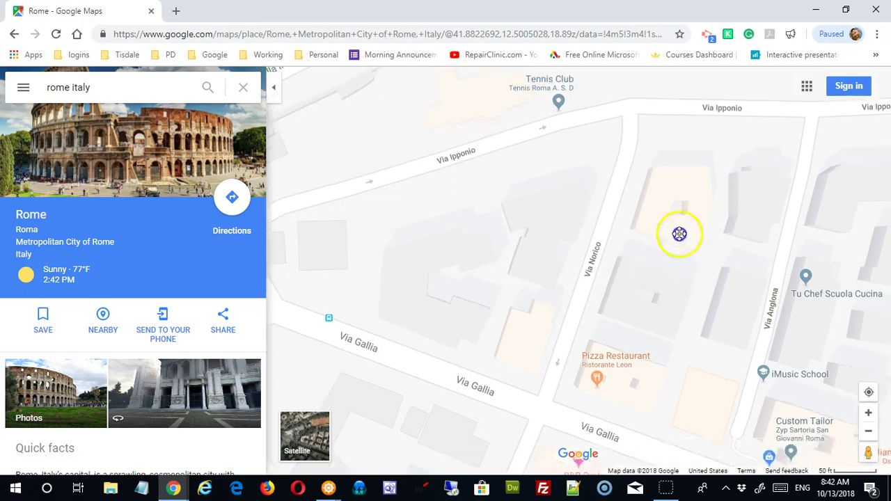
mouse_move(598, 270)
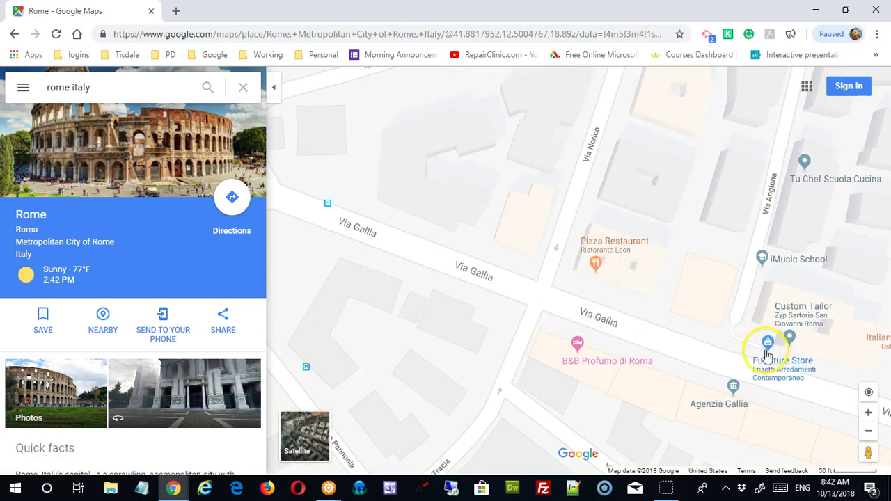
mouse_move(768, 346)
mouse_move(580, 348)
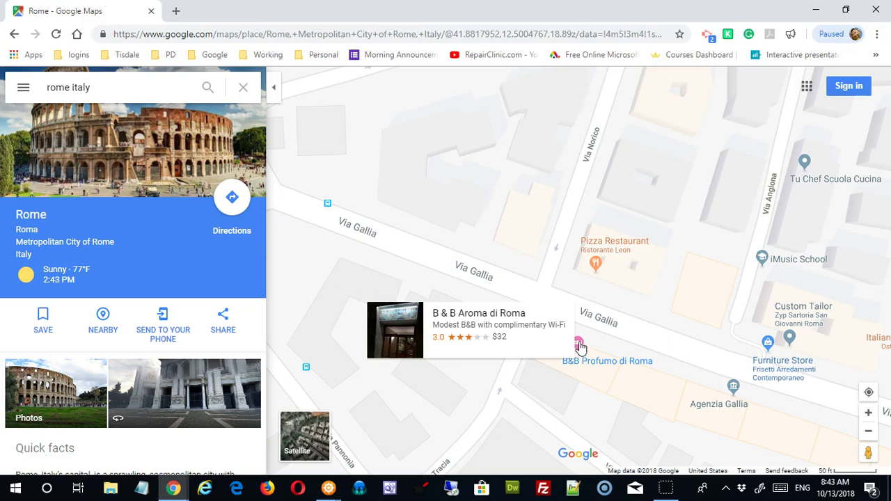
mouse_move(734, 388)
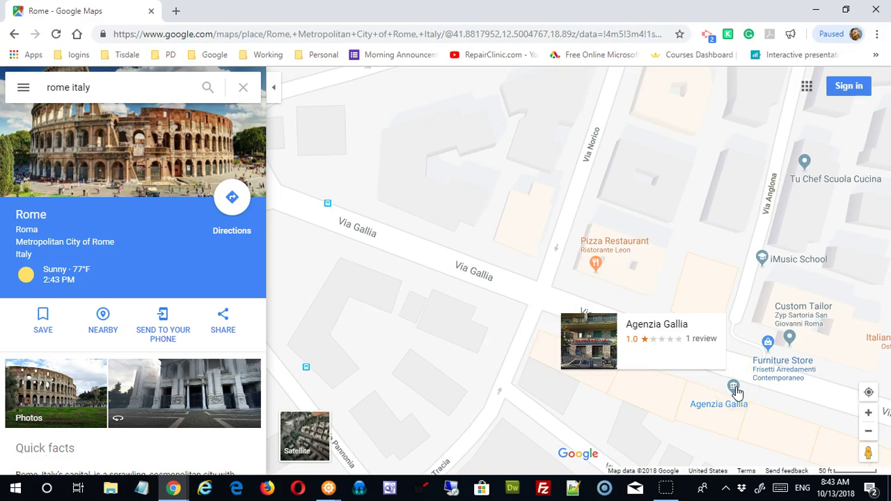
left_click_drag(627, 378, 527, 239)
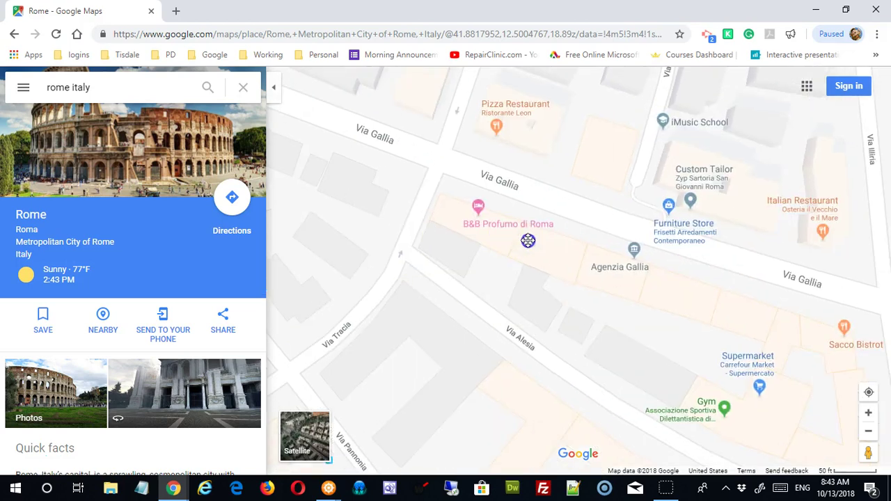
mouse_move(587, 334)
left_mouse_down()
mouse_move(659, 334)
mouse_move(625, 248)
left_mouse_up()
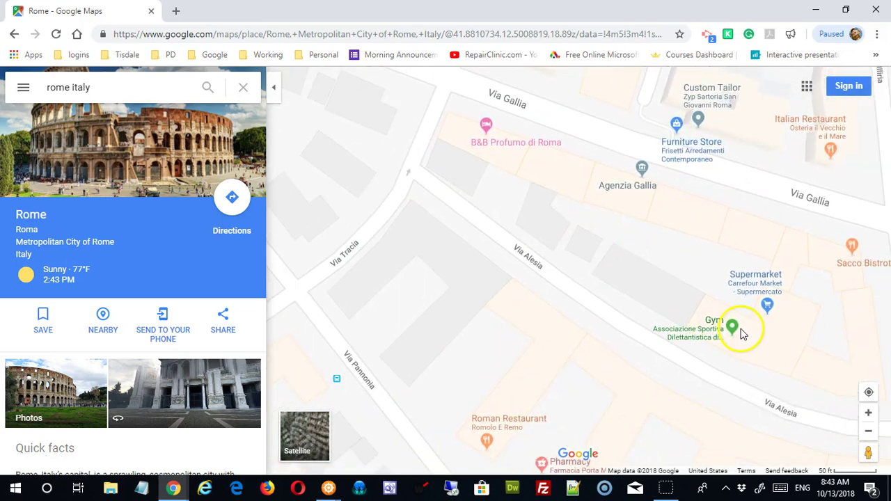
mouse_move(735, 333)
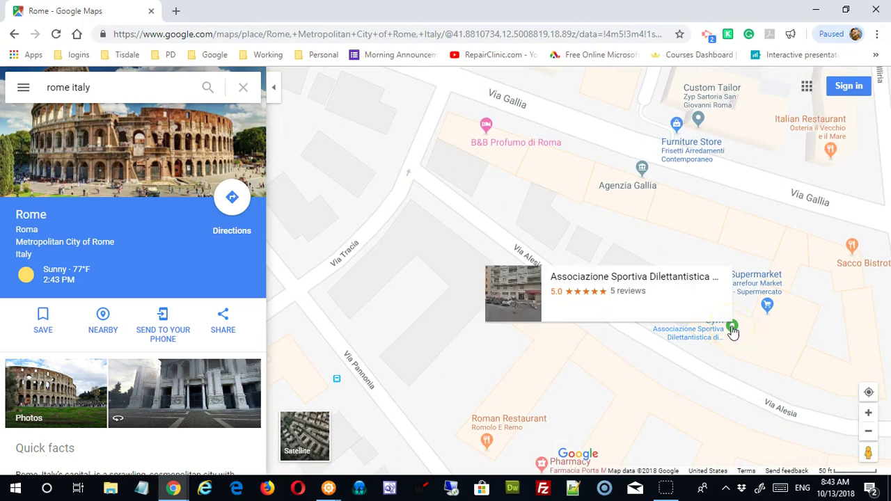
- Open the Associazione Sportiva gym's listing, browse its details, and start a Nearby search
left_click(688, 331)
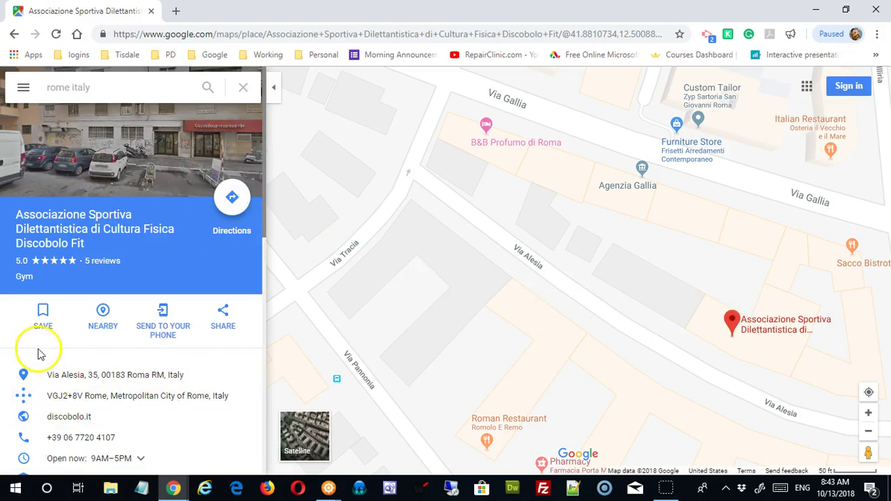
scroll(187, 352, "down", 2)
scroll(185, 352, "down", 2)
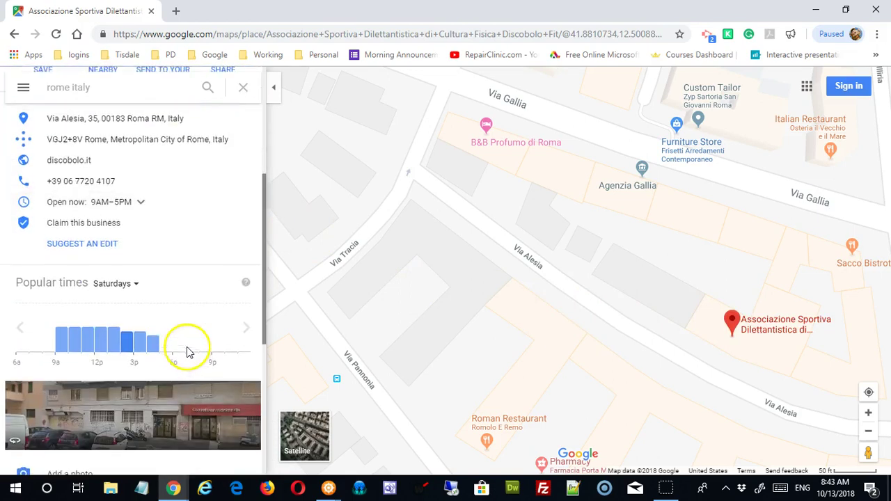
scroll(186, 353, "up", 3)
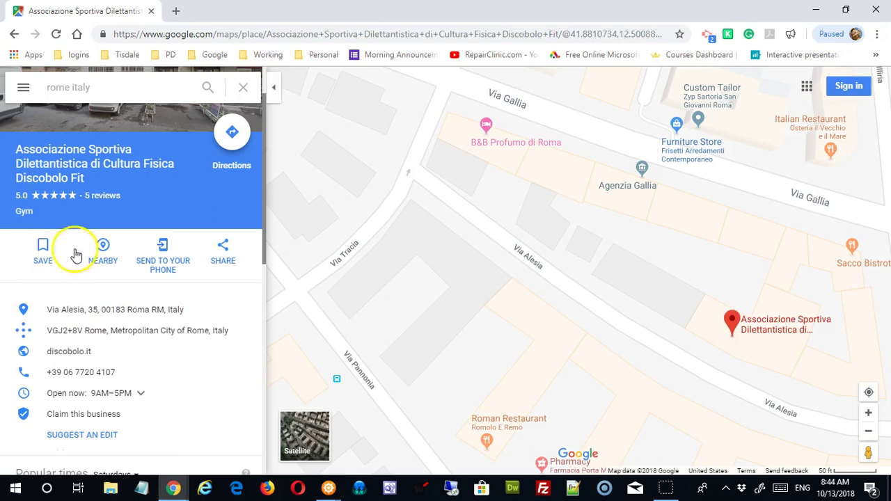
left_click(105, 249)
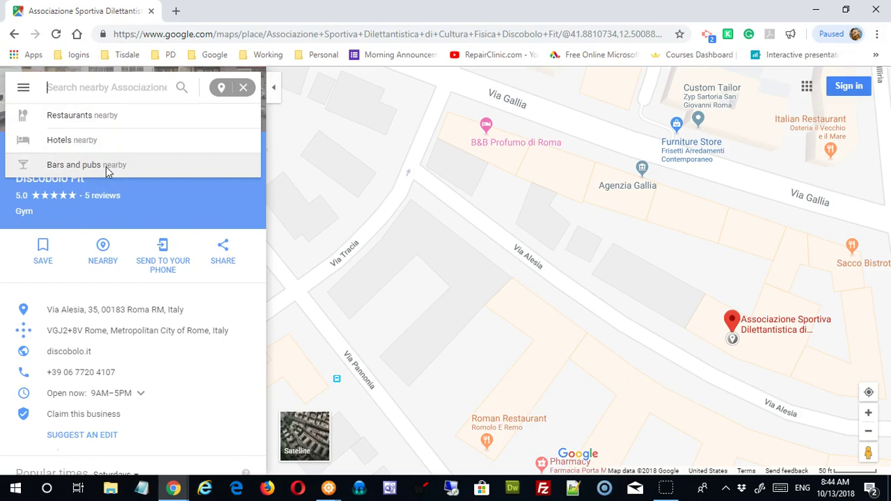
- Choose 'Restaurants nearby' to list restaurants around the gym, led by Trattoria Re di Roma
left_click(69, 122)
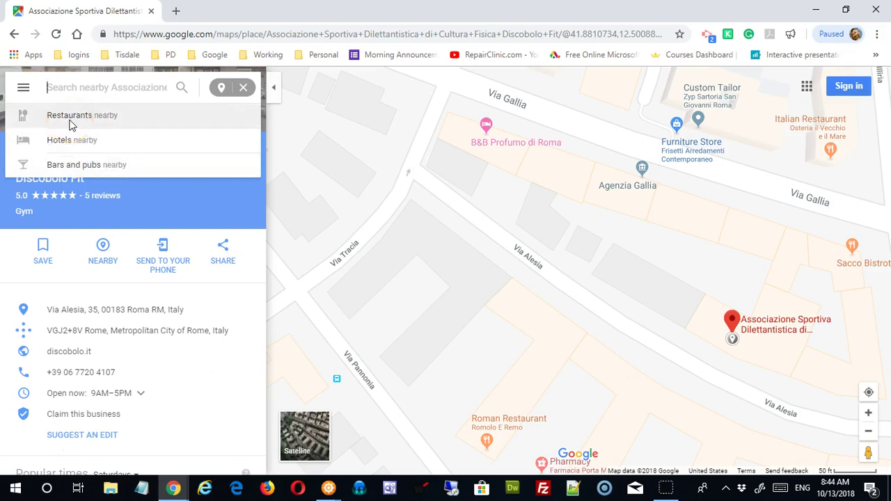
left_click(69, 123)
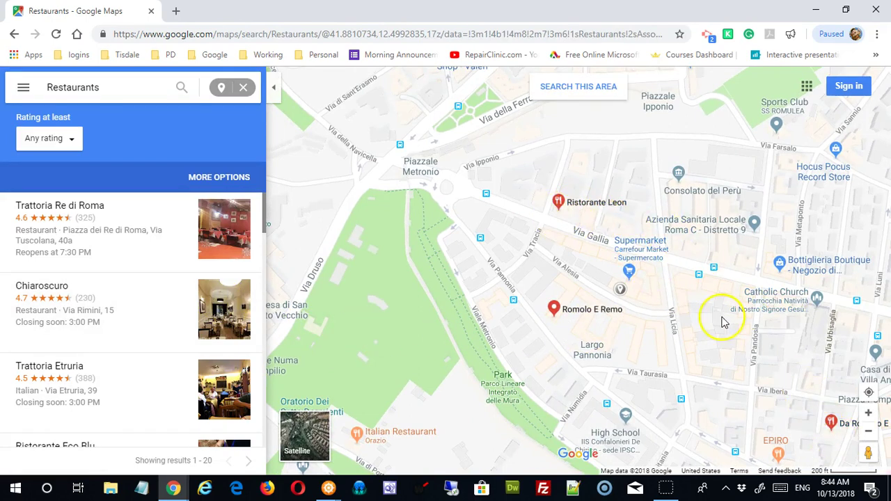
left_click(72, 140)
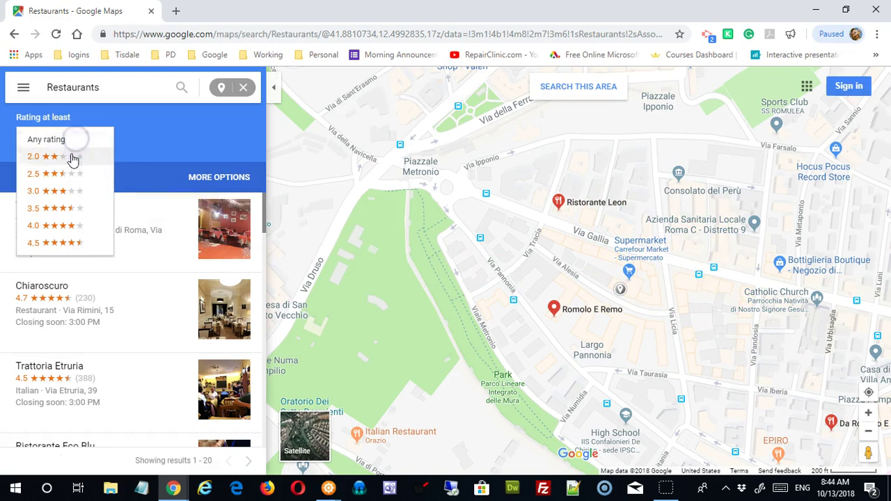
- Filter the restaurants to 4.0 stars or higher and open Da Roberto E Loretta
left_click(70, 225)
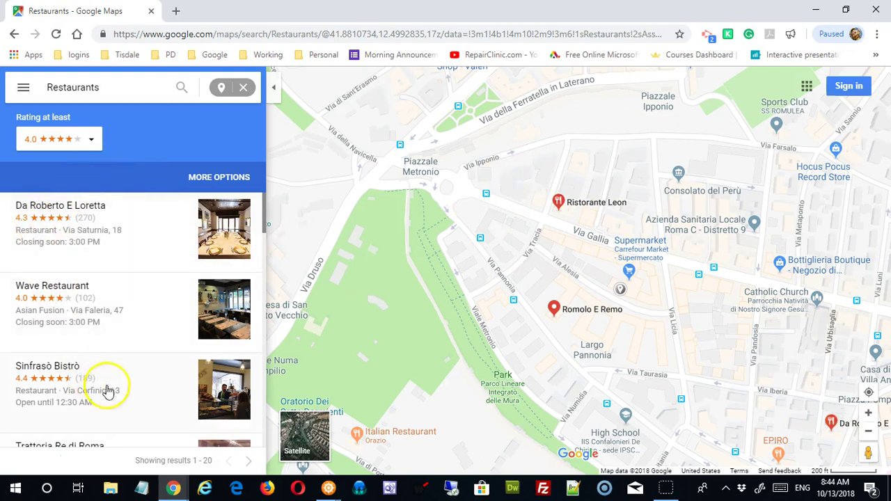
left_click(73, 216)
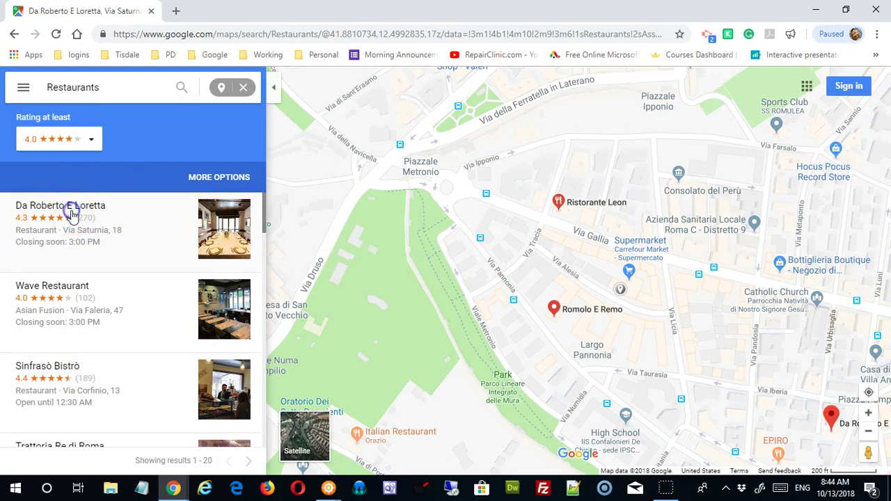